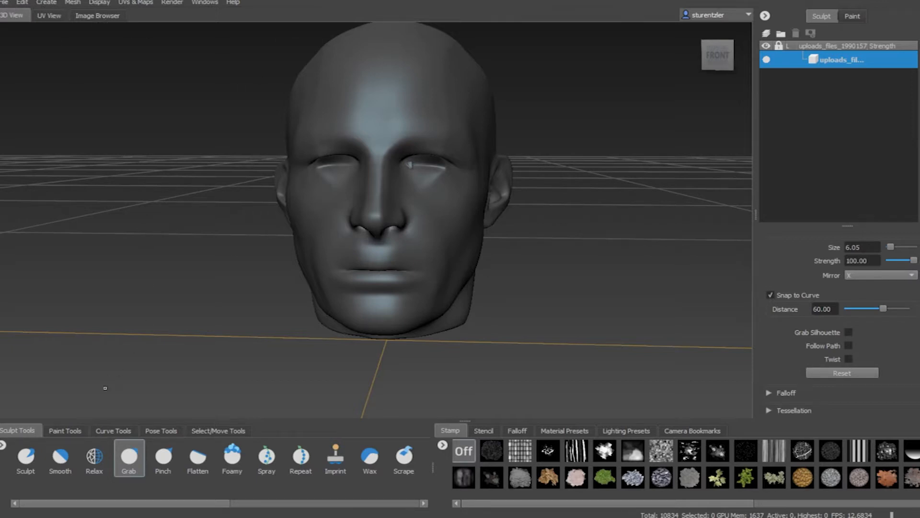
# Step: Select the whole head as an object and duplicate it
pyautogui.click(218, 431)
pyautogui.click(61, 458)
pyautogui.click(334, 239)
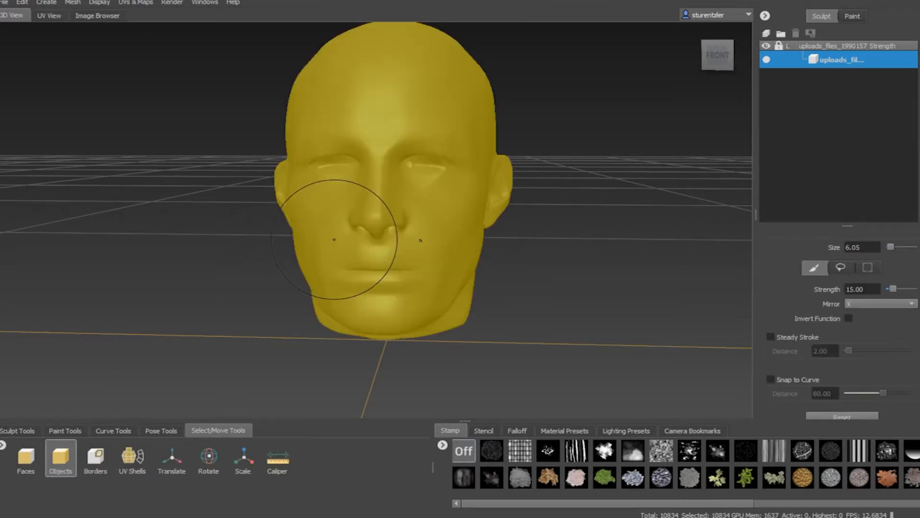
pyautogui.click(23, 3)
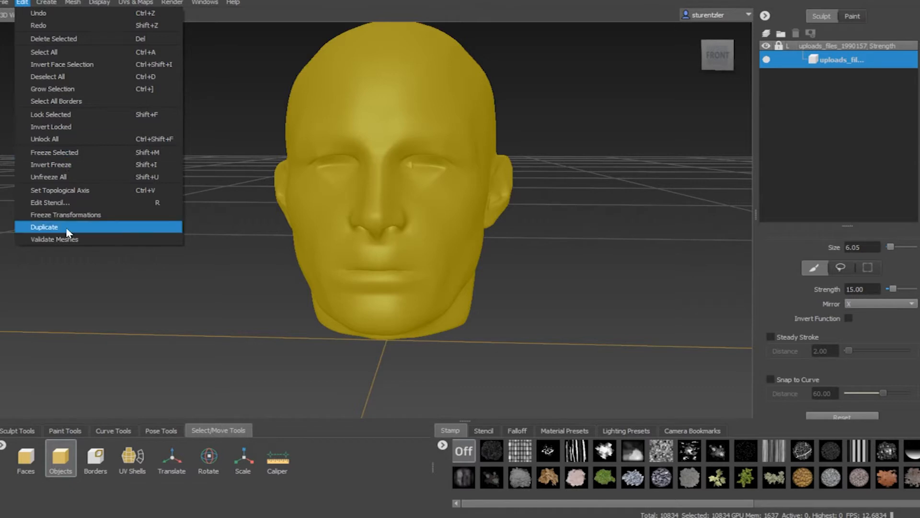
pyautogui.click(44, 227)
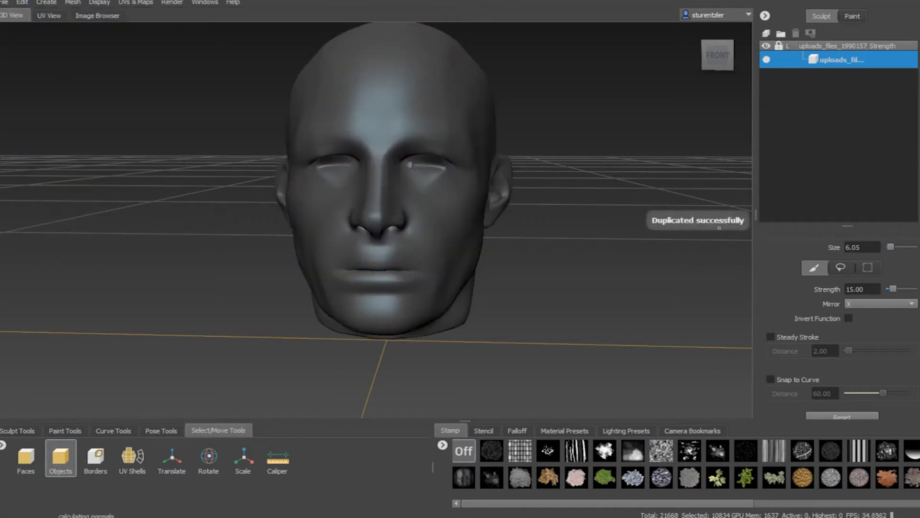
# Step: Translate the duplicated head sideways along X until it stands clear beside the original, and deselect it
pyautogui.click(178, 459)
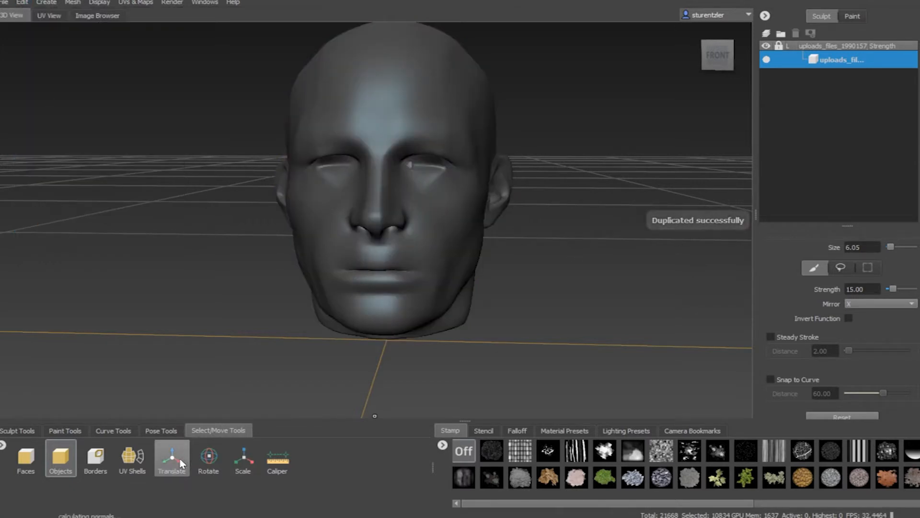
pyautogui.moveTo(422, 187); pyautogui.dragTo(685, 206)
pyautogui.keyDown('alt'); pyautogui.moveTo(685, 206); pyautogui.dragTo(507, 226, button='middle'); pyautogui.keyUp('alt')
pyautogui.keyDown('alt'); pyautogui.moveTo(507, 231); pyautogui.dragTo(469, 250); pyautogui.keyUp('alt')
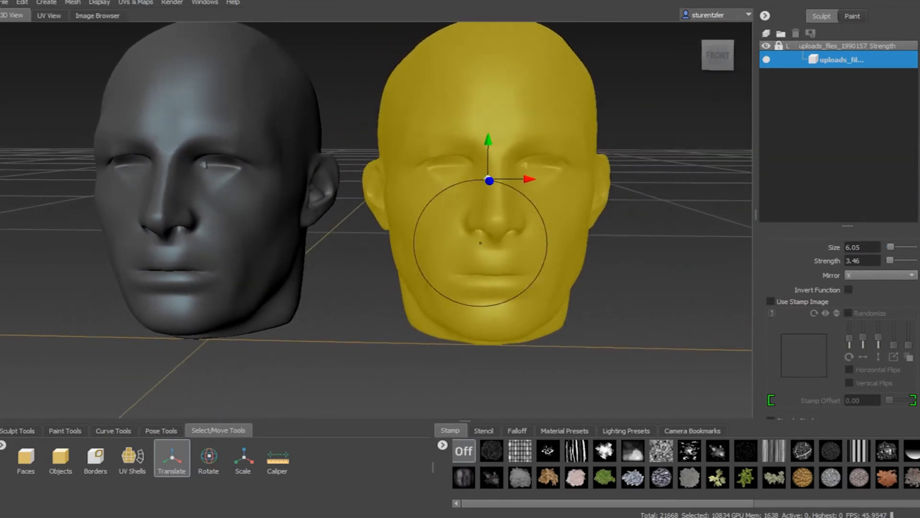
pyautogui.click(65, 467)
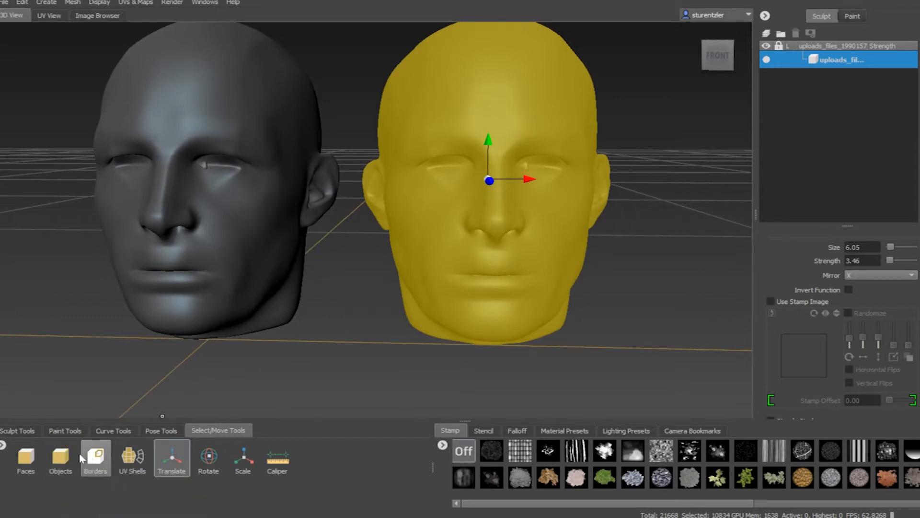
pyautogui.click(289, 383)
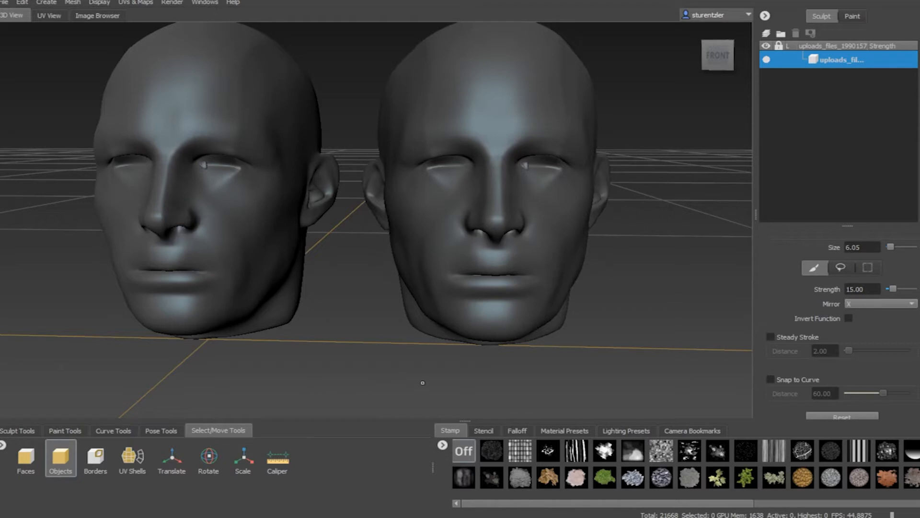
# Step: Set up the Grab brush with size 2.12, strength 2.35 and mirroring across LocalX
pyautogui.click(25, 431)
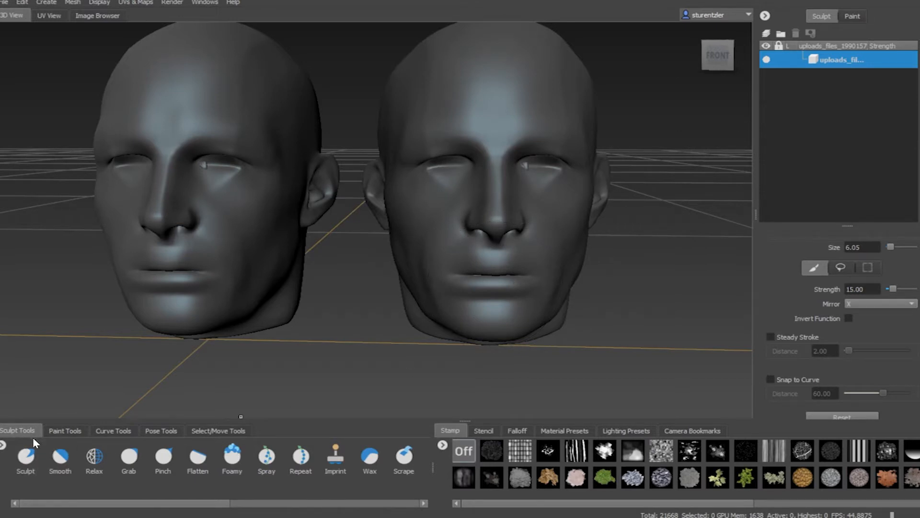
pyautogui.click(129, 458)
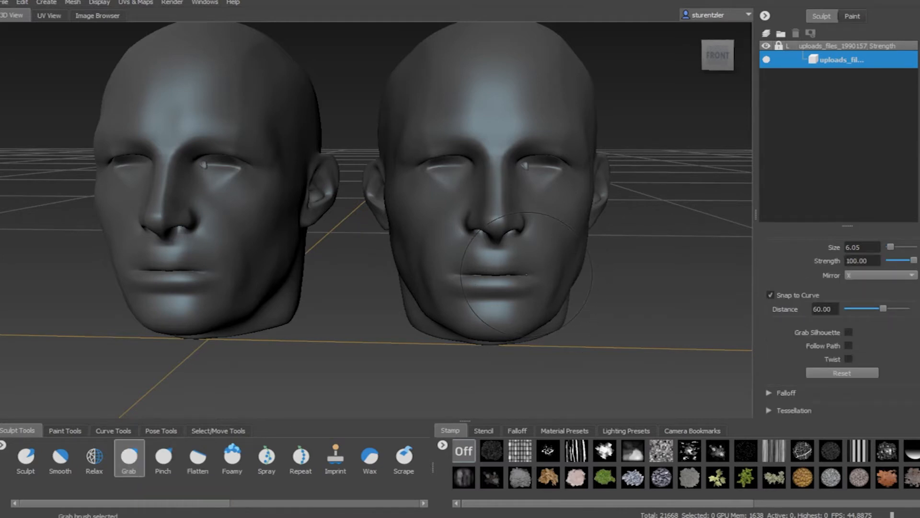
pyautogui.press('b')
pyautogui.moveTo(527, 273); pyautogui.dragTo(484, 272)
pyautogui.press('m')
pyautogui.moveTo(528, 273); pyautogui.dragTo(472, 273)
pyautogui.click(858, 275)
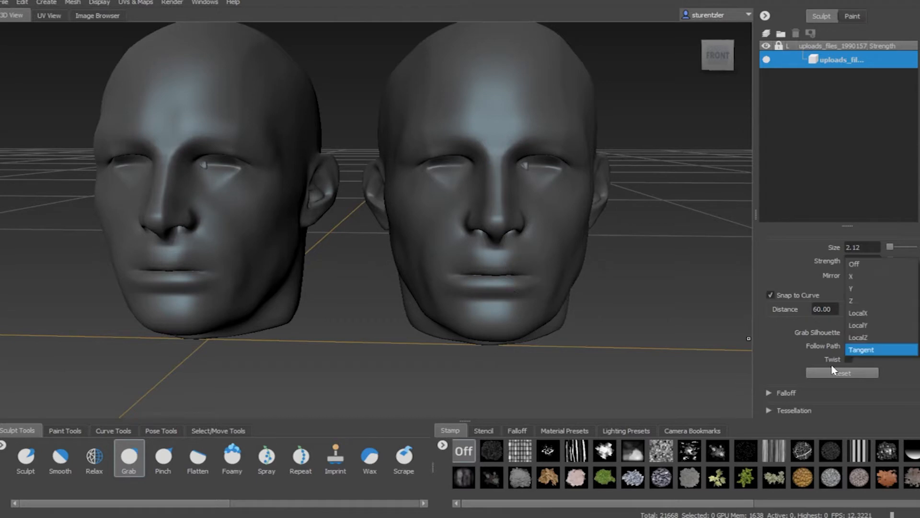
pyautogui.click(861, 316)
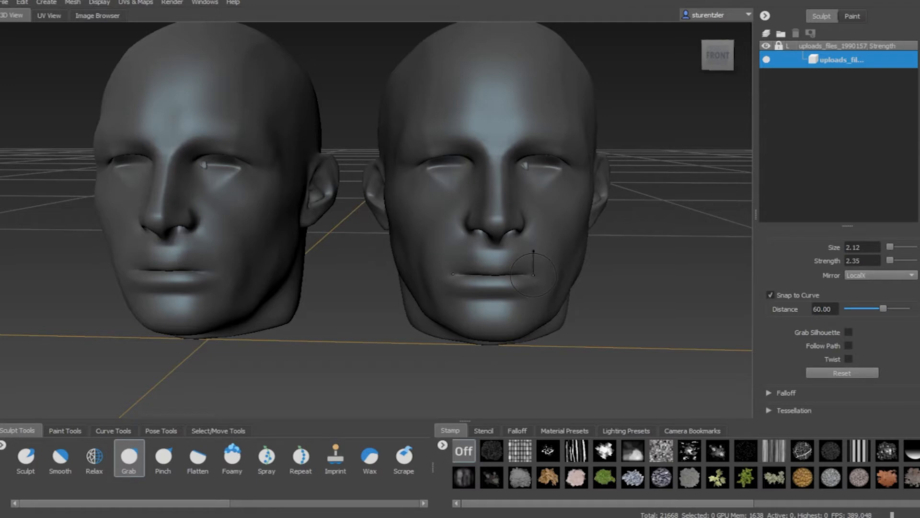
# Step: Raise the Grab brush strength to 4.71 and pull the duplicate's mouth corners upward into a smile
pyautogui.moveTo(533, 243); pyautogui.dragTo(533, 230)
pyautogui.moveTo(526, 274)
pyautogui.mouseDown()
pyautogui.moveTo(535, 251)
pyautogui.moveTo(530, 261)
pyautogui.mouseUp()
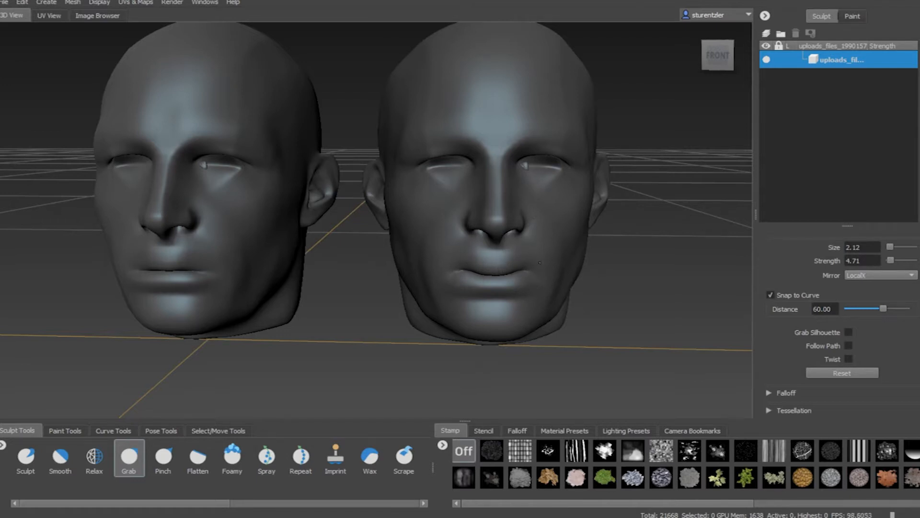
pyautogui.moveTo(528, 278)
pyautogui.keyDown('alt'); pyautogui.mouseDown()
pyautogui.moveTo(496, 269)
pyautogui.moveTo(524, 268)
pyautogui.mouseUp(); pyautogui.keyUp('alt')
pyautogui.keyDown('alt'); pyautogui.moveTo(525, 268); pyautogui.dragTo(552, 276, button='right'); pyautogui.keyUp('alt')
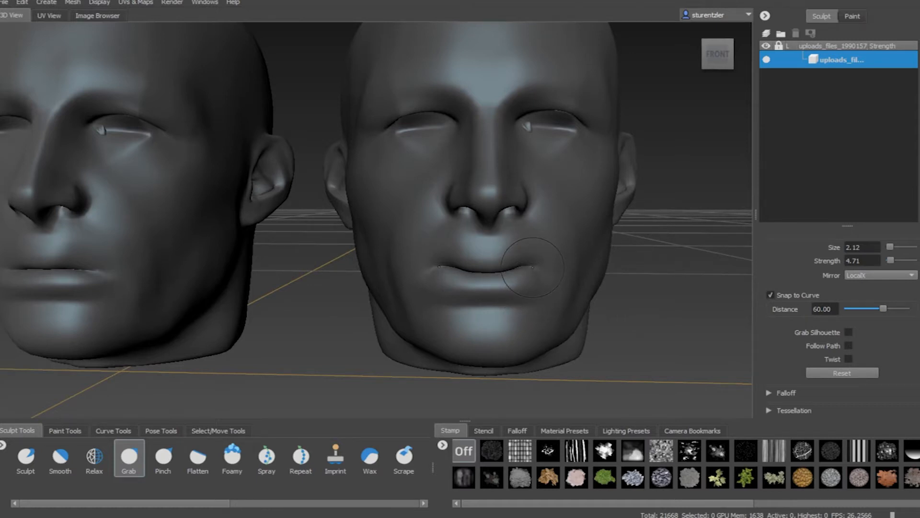
# Step: Widen the smile by grabbing the mouth corners outward, and set the brush size to 3.24
pyautogui.moveTo(532, 267); pyautogui.dragTo(573, 264)
pyautogui.moveTo(535, 267); pyautogui.dragTo(573, 264)
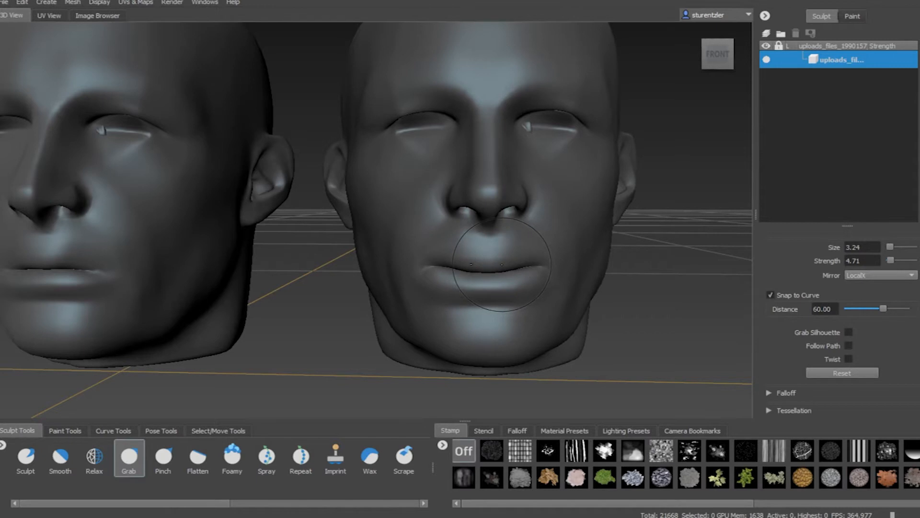
pyautogui.moveTo(498, 263)
pyautogui.keyDown('alt'); pyautogui.mouseDown(button='right')
pyautogui.moveTo(486, 254)
pyautogui.moveTo(422, 254)
pyautogui.mouseUp(button='right'); pyautogui.keyUp('alt')
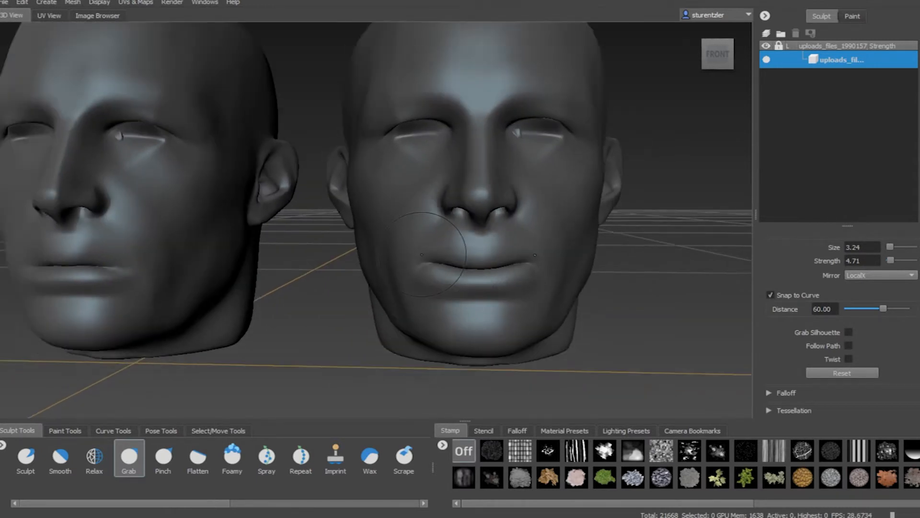
pyautogui.scroll(-1, 422, 254)
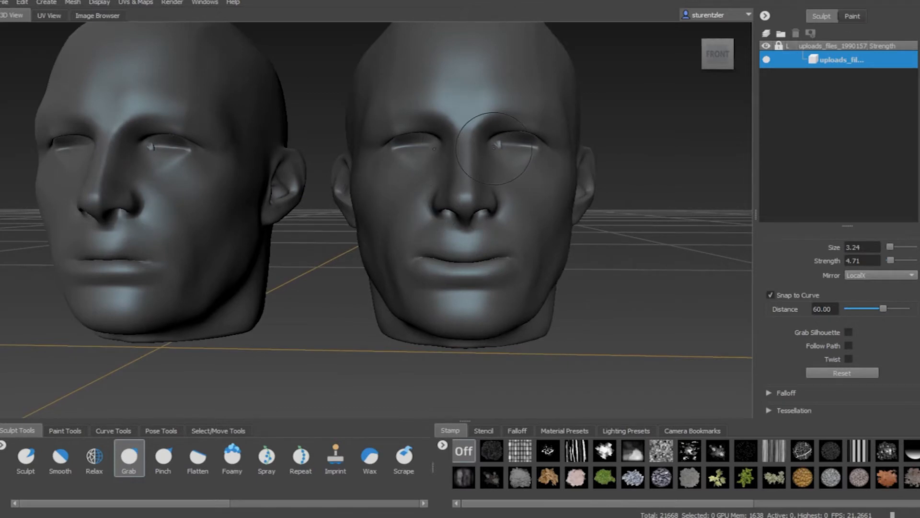
pyautogui.scroll(-2, 473, 181)
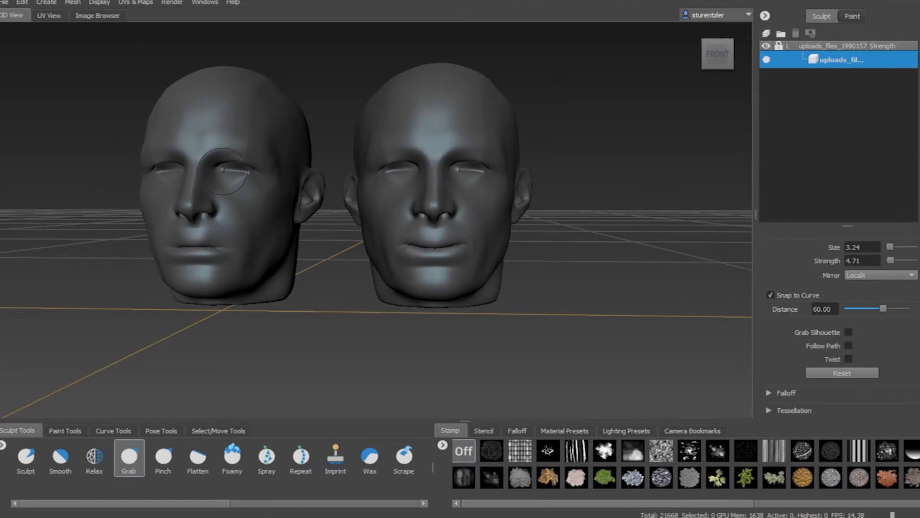
# Step: Select the original neutral head as an object and duplicate it again
pyautogui.click(218, 430)
pyautogui.click(61, 457)
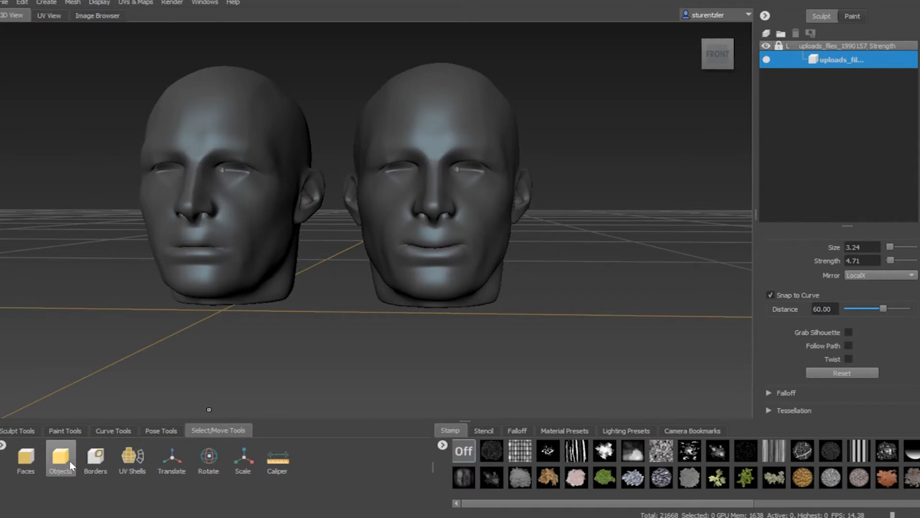
pyautogui.click(67, 461)
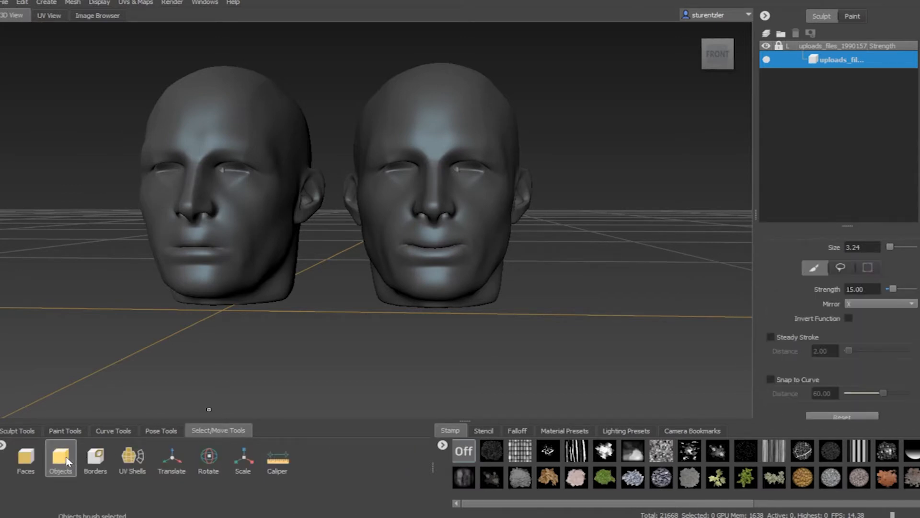
pyautogui.click(223, 187)
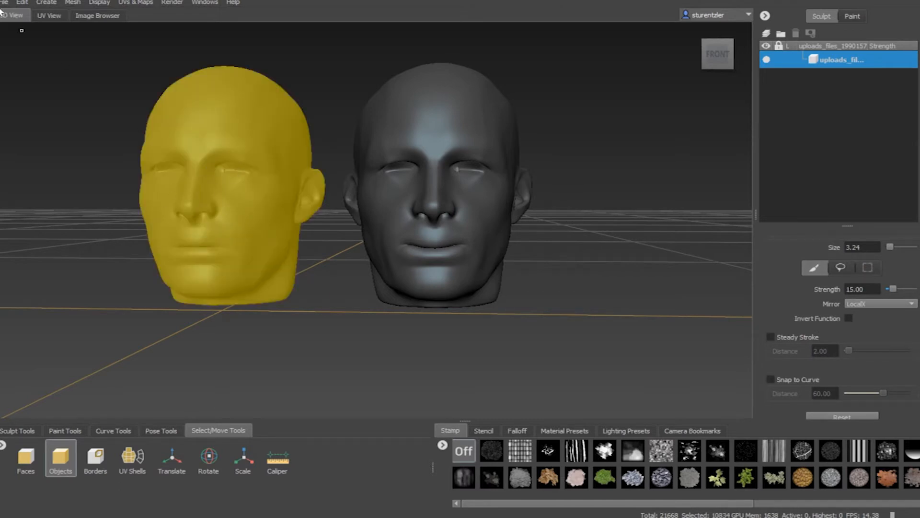
pyautogui.click(22, 2)
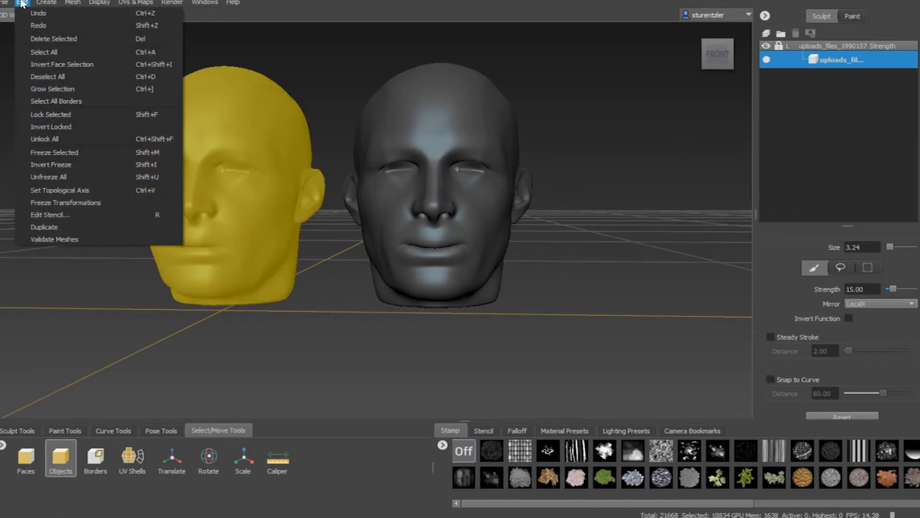
pyautogui.click(65, 227)
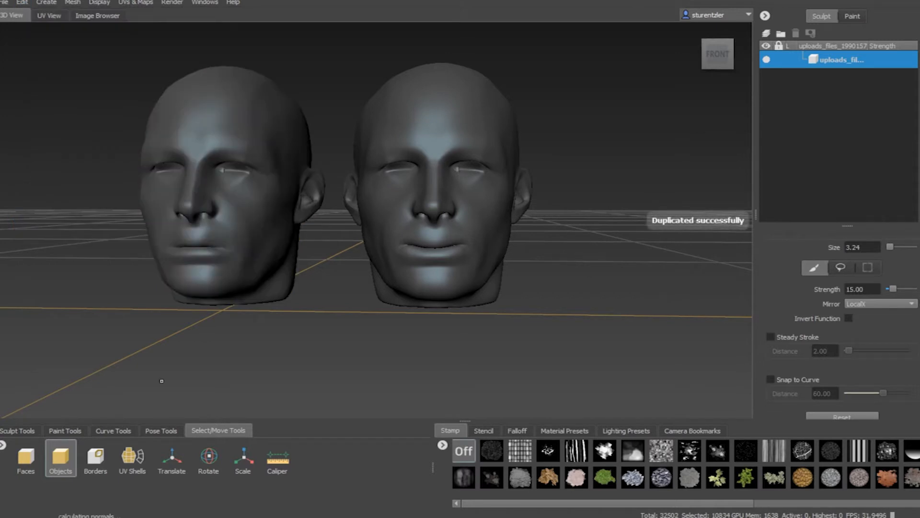
# Step: Translate the new duplicate along X past the smiling head to form a row of three, and deselect it
pyautogui.click(172, 457)
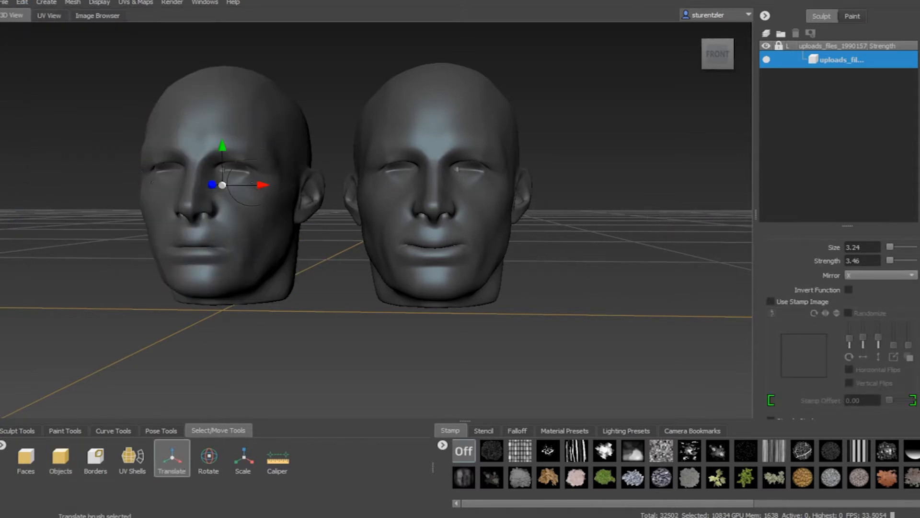
pyautogui.moveTo(237, 201); pyautogui.dragTo(651, 204)
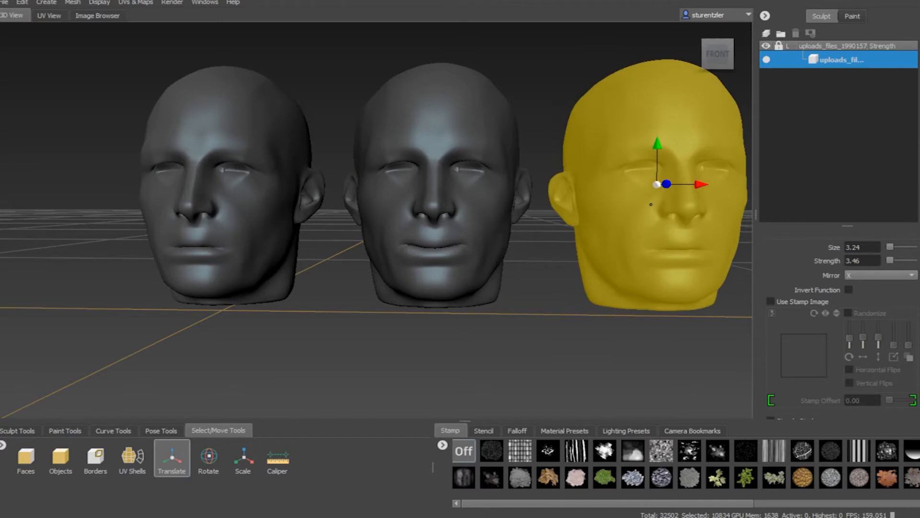
pyautogui.keyDown('alt'); pyautogui.moveTo(545, 337); pyautogui.dragTo(482, 336, button='middle'); pyautogui.keyUp('alt')
pyautogui.moveTo(482, 336)
pyautogui.keyDown('alt'); pyautogui.mouseDown()
pyautogui.moveTo(465, 338)
pyautogui.moveTo(484, 342)
pyautogui.mouseUp(); pyautogui.keyUp('alt')
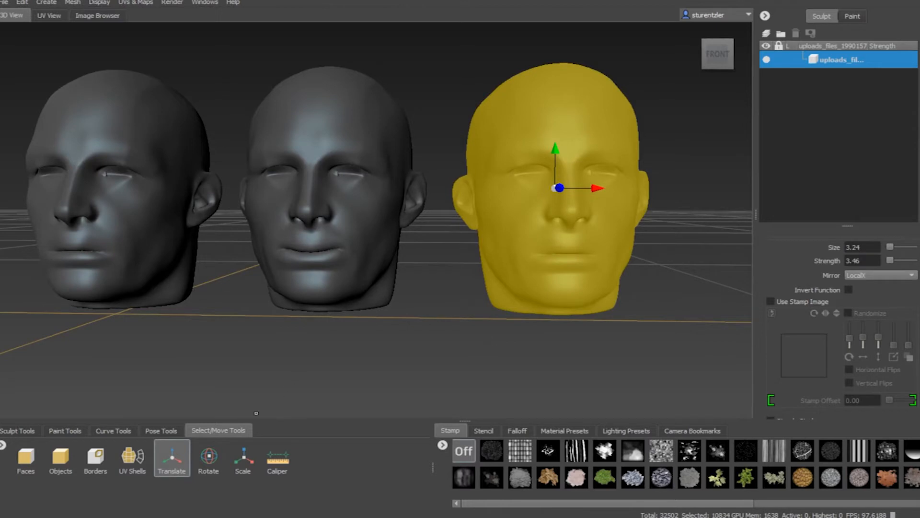
pyautogui.click(60, 458)
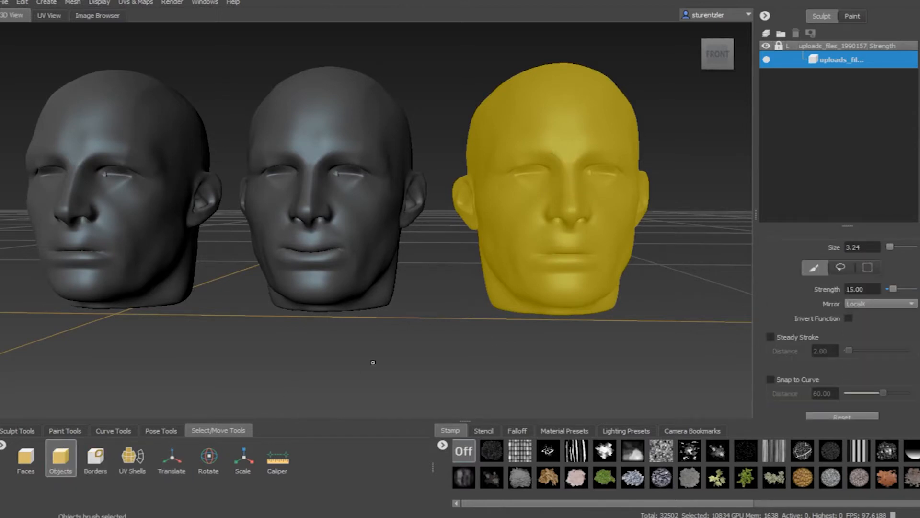
pyautogui.click(454, 354)
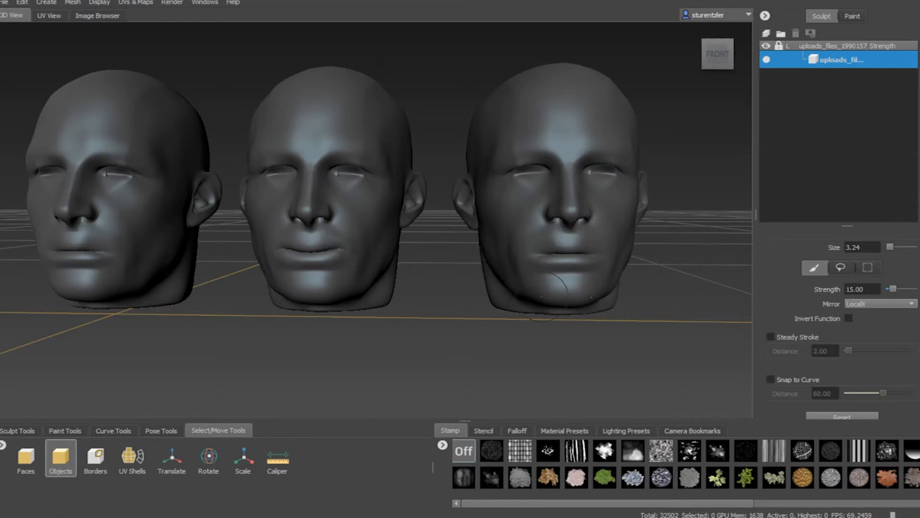
# Step: Grab the third head's mouth corners and outer eye corners downward to give it a sad expression
pyautogui.click(18, 430)
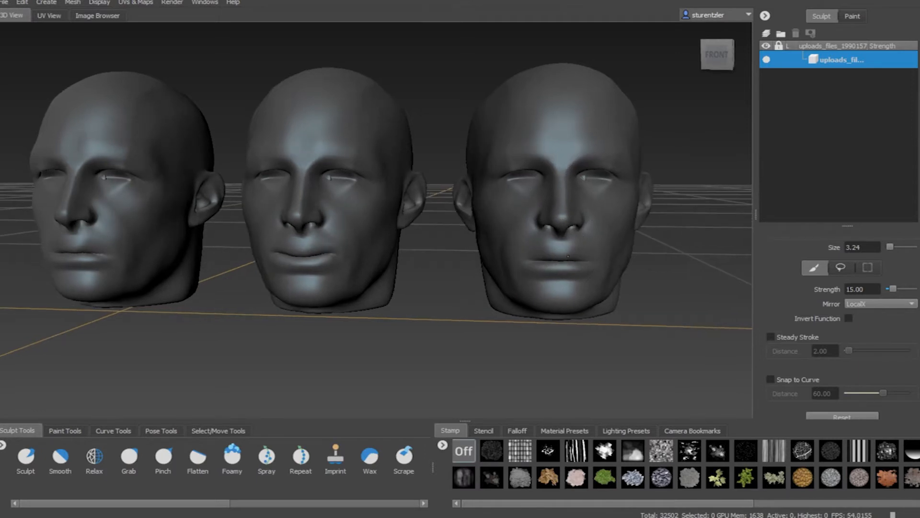
pyautogui.scroll(5, 578, 261)
pyautogui.keyDown('alt'); pyautogui.moveTo(579, 268); pyautogui.dragTo(592, 265); pyautogui.keyUp('alt')
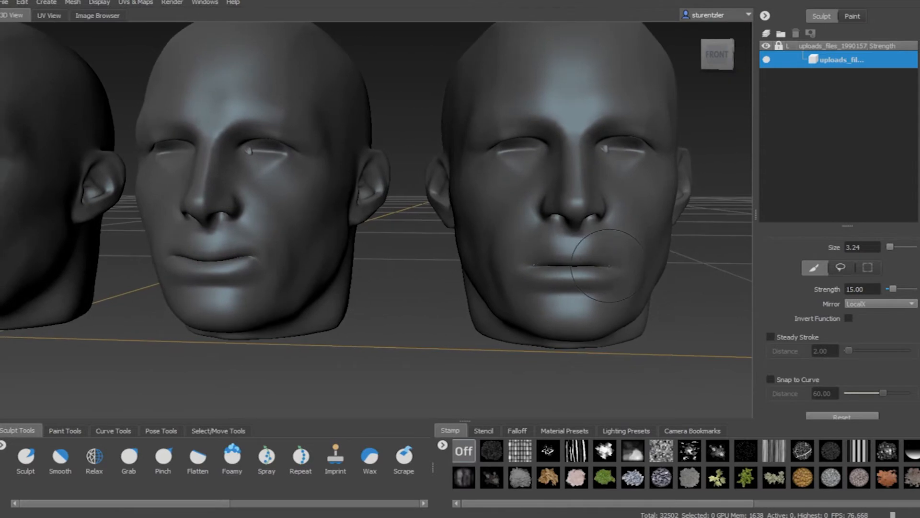
pyautogui.click(129, 457)
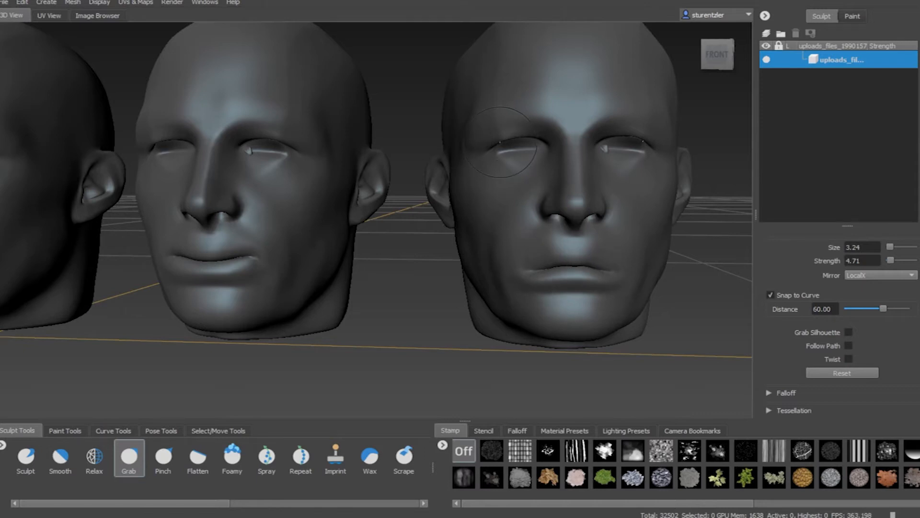
pyautogui.moveTo(496, 143)
pyautogui.mouseDown()
pyautogui.moveTo(480, 173)
pyautogui.moveTo(489, 158)
pyautogui.mouseUp()
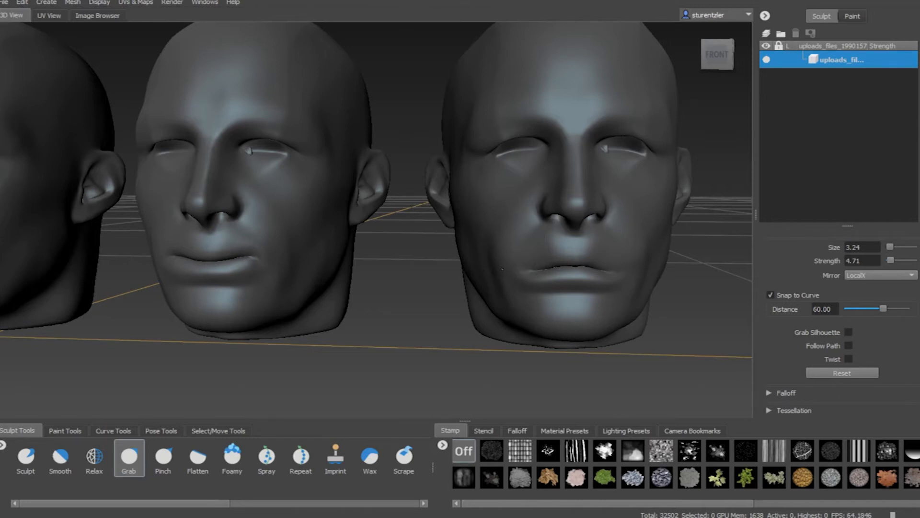
# Step: Compare the neutral, smiling and sad heads side by side from the front and from slight angles
pyautogui.moveTo(499, 255)
pyautogui.keyDown('alt'); pyautogui.mouseDown()
pyautogui.moveTo(412, 261)
pyautogui.moveTo(448, 262)
pyautogui.mouseUp(); pyautogui.keyUp('alt')
pyautogui.keyDown('alt'); pyautogui.moveTo(448, 261); pyautogui.dragTo(448, 275, button='right'); pyautogui.keyUp('alt')
pyautogui.keyDown('alt'); pyautogui.moveTo(448, 273); pyautogui.dragTo(271, 211); pyautogui.keyUp('alt')
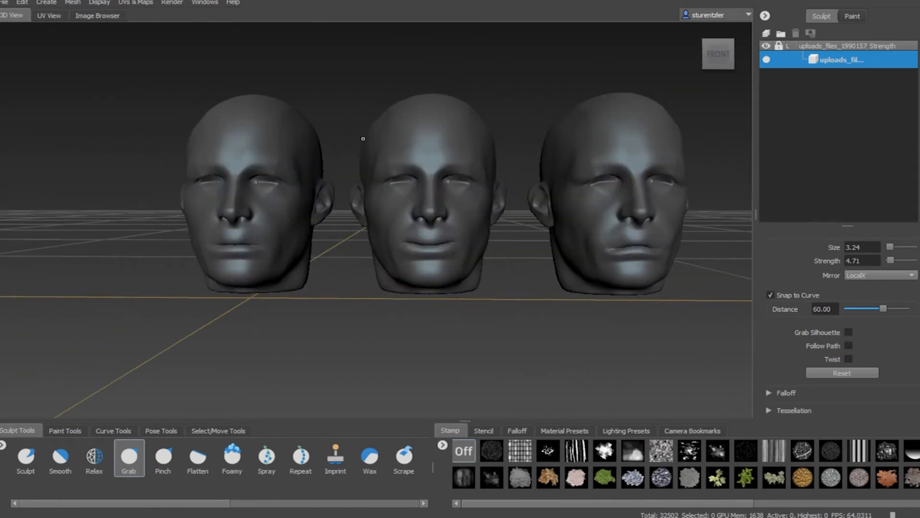
pyautogui.keyDown('alt'); pyautogui.moveTo(610, 181); pyautogui.dragTo(581, 193); pyautogui.keyUp('alt')
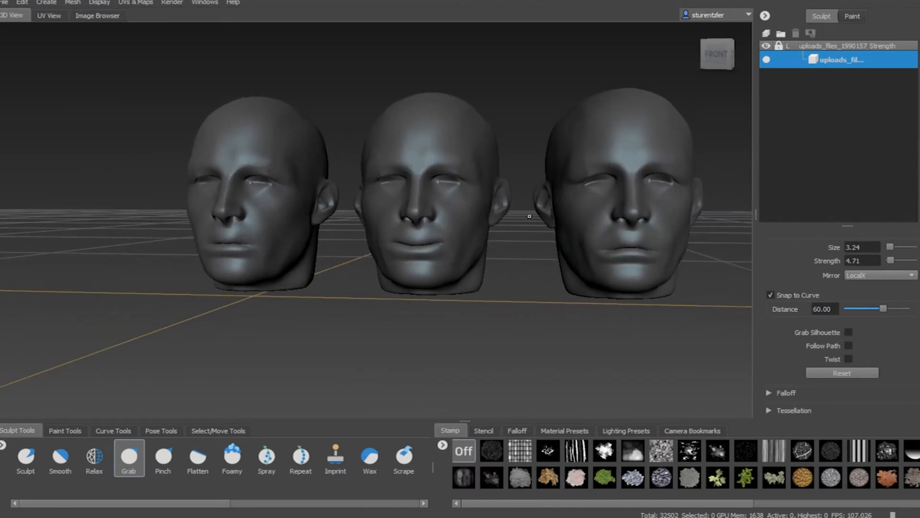
pyautogui.scroll(-3, 528, 221)
pyautogui.scroll(3, 528, 236)
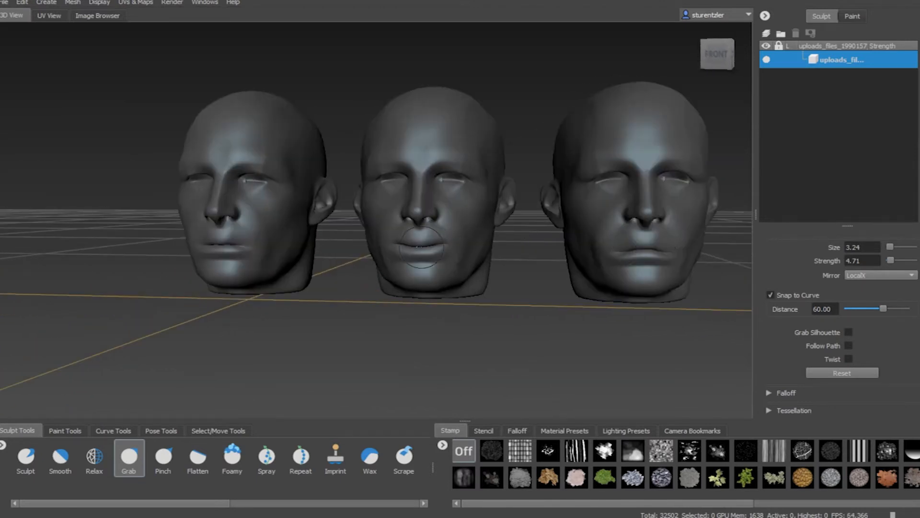
pyautogui.keyDown('alt'); pyautogui.moveTo(407, 269); pyautogui.dragTo(427, 251); pyautogui.keyUp('alt')
pyautogui.keyDown('alt'); pyautogui.moveTo(174, 301); pyautogui.dragTo(178, 304); pyautogui.keyUp('alt')
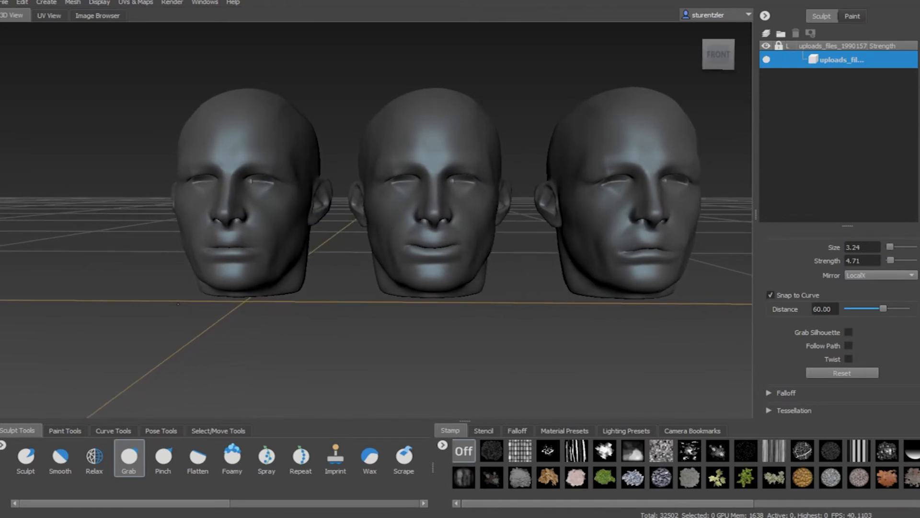
# Step: Select the neutral head as an object and export the selection as the Autodesk FBX file headn
pyautogui.keyDown('alt'); pyautogui.moveTo(178, 304); pyautogui.dragTo(182, 303); pyautogui.keyUp('alt')
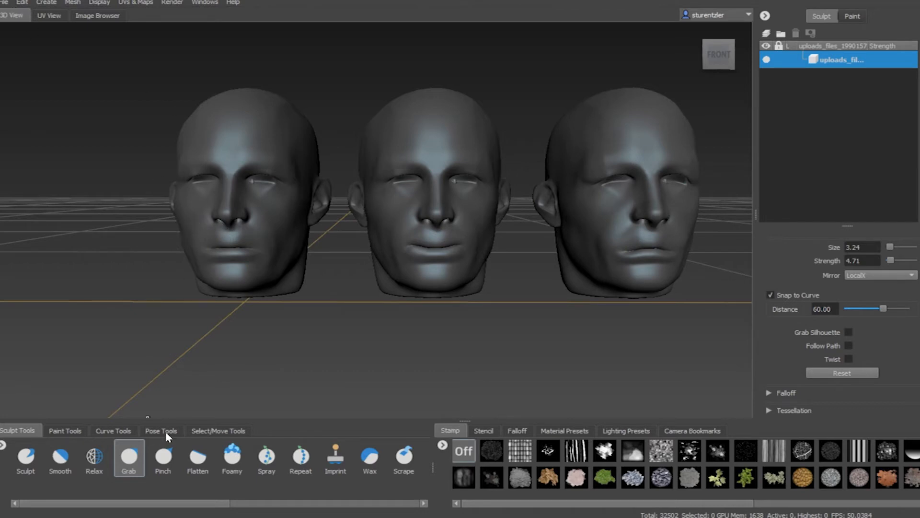
pyautogui.click(207, 429)
pyautogui.click(61, 455)
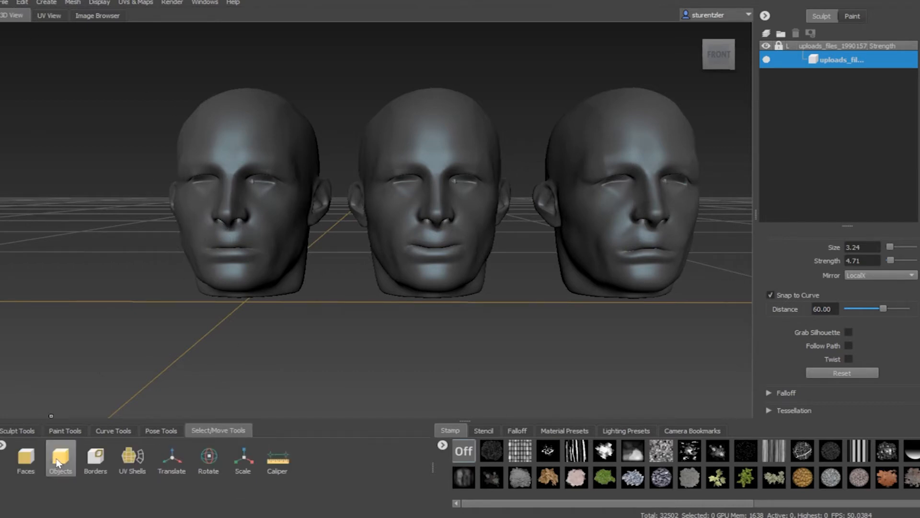
pyautogui.click(209, 237)
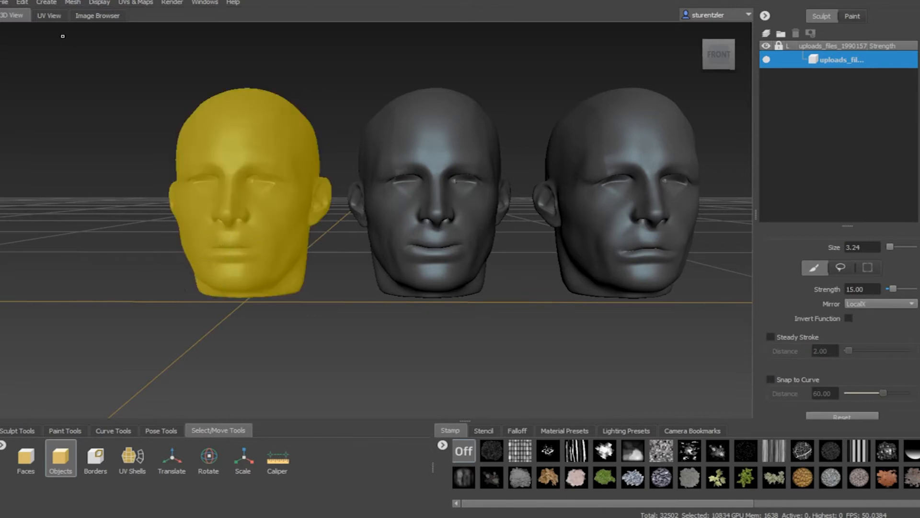
pyautogui.click(6, 4)
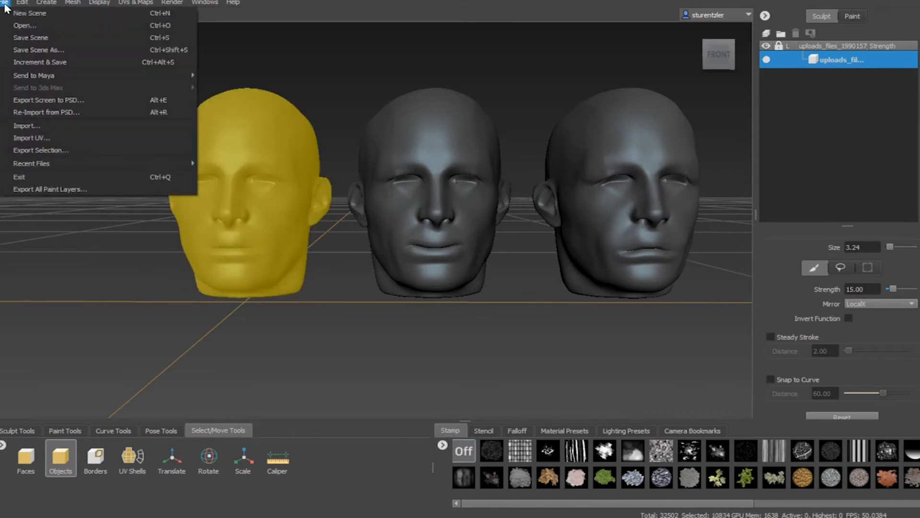
pyautogui.click(34, 150)
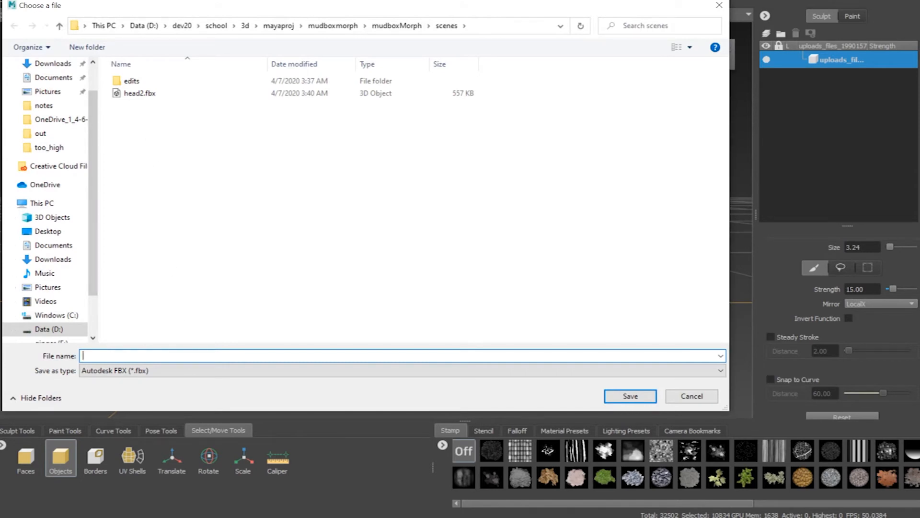
pyautogui.write('headn')
pyautogui.press('Return')
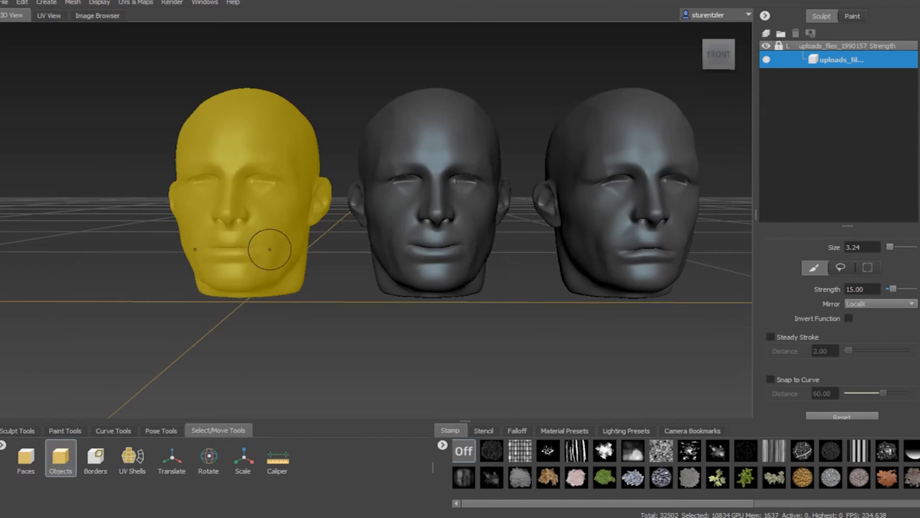
# Step: Select only the smiling middle head and export the selection as the FBX file heads
pyautogui.click(315, 312)
pyautogui.click(411, 158)
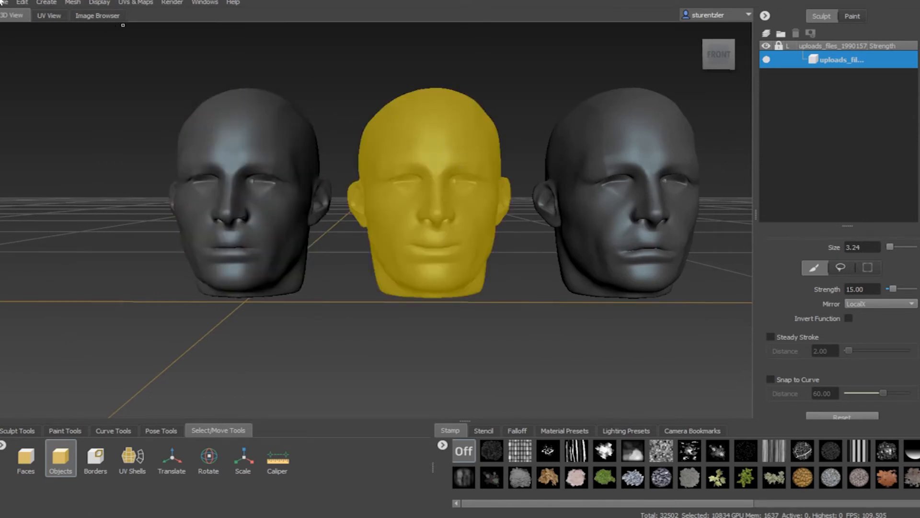
pyautogui.click(6, 3)
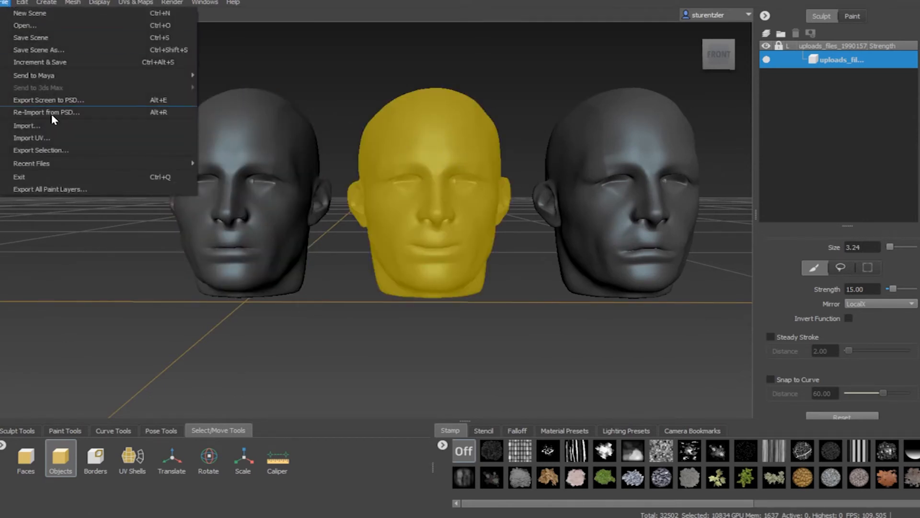
pyautogui.click(51, 150)
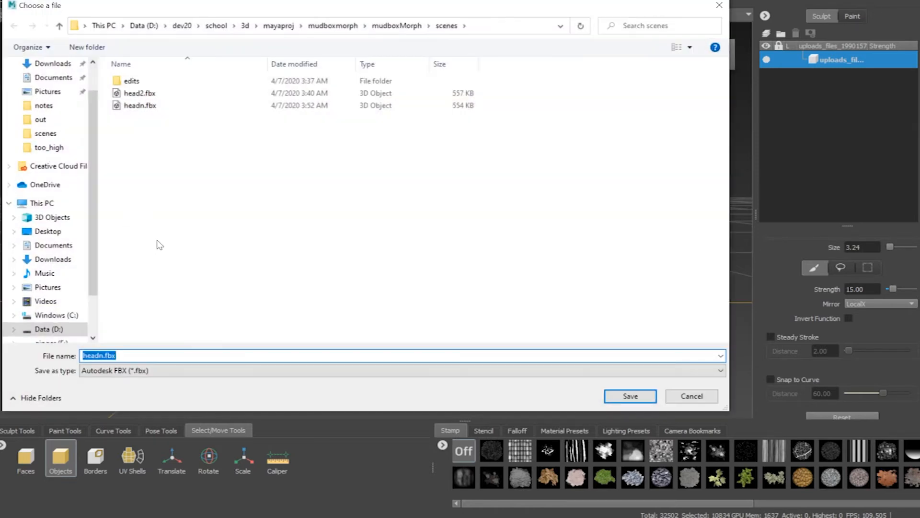
pyautogui.write('heads')
pyautogui.press('Return')
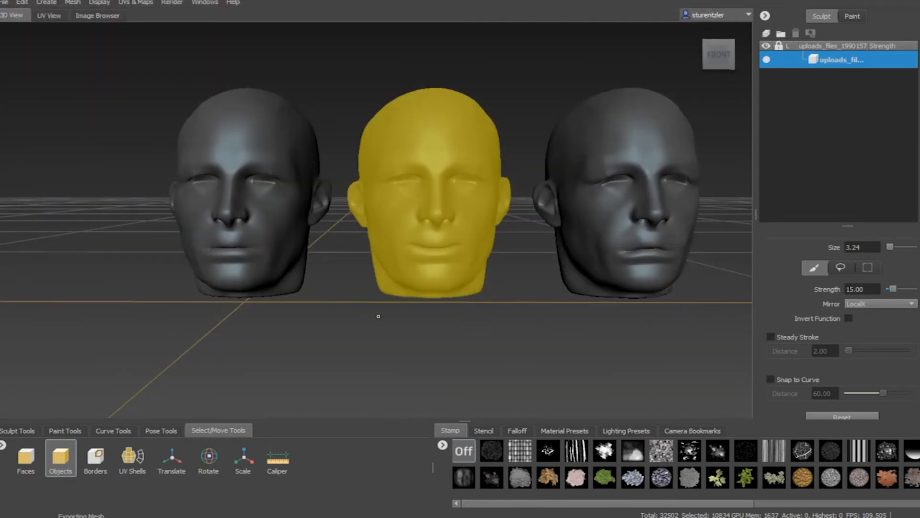
# Step: Export only the sad third head as the FBX file headf, and clear the selection
pyautogui.click(373, 330)
pyautogui.click(544, 201)
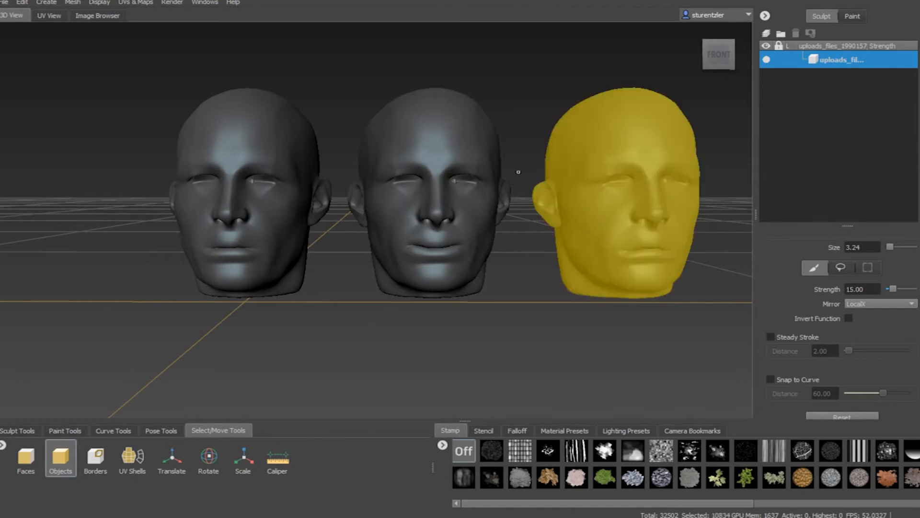
pyautogui.click(4, 3)
pyautogui.click(29, 149)
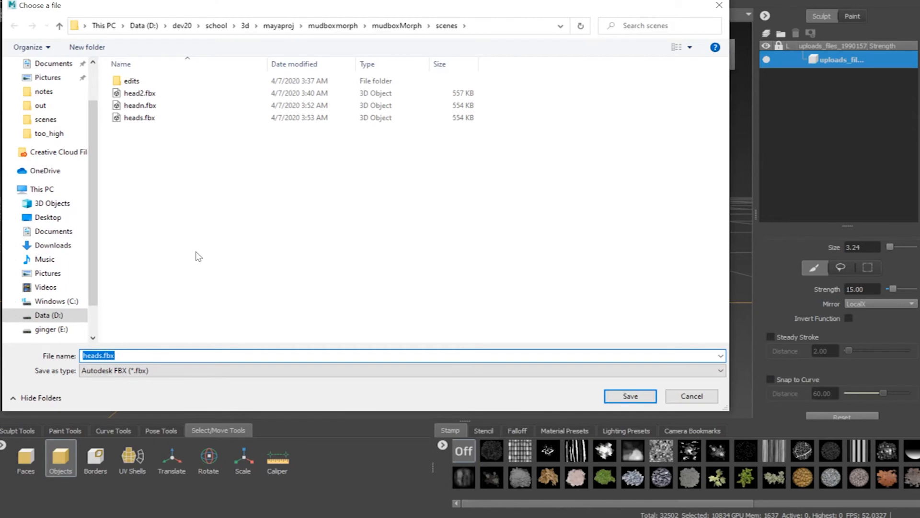
pyautogui.write('headf')
pyautogui.press('Return')
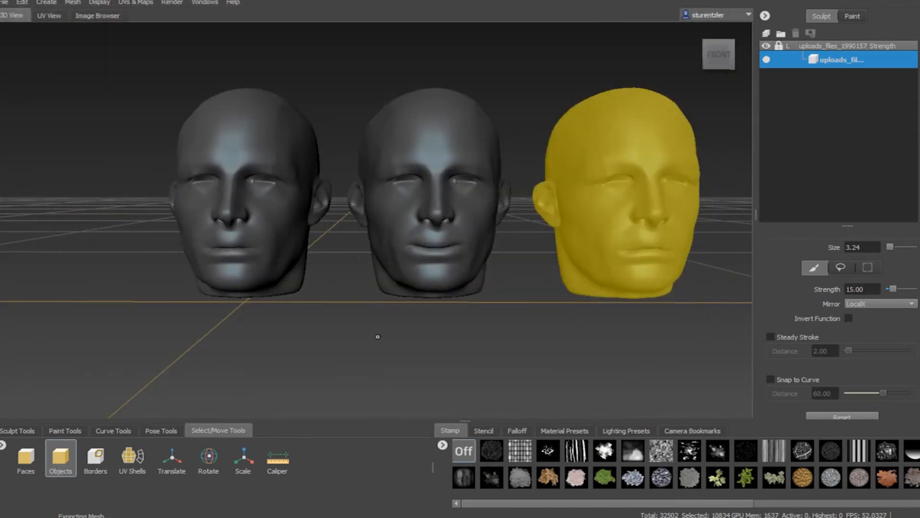
pyautogui.click(378, 336)
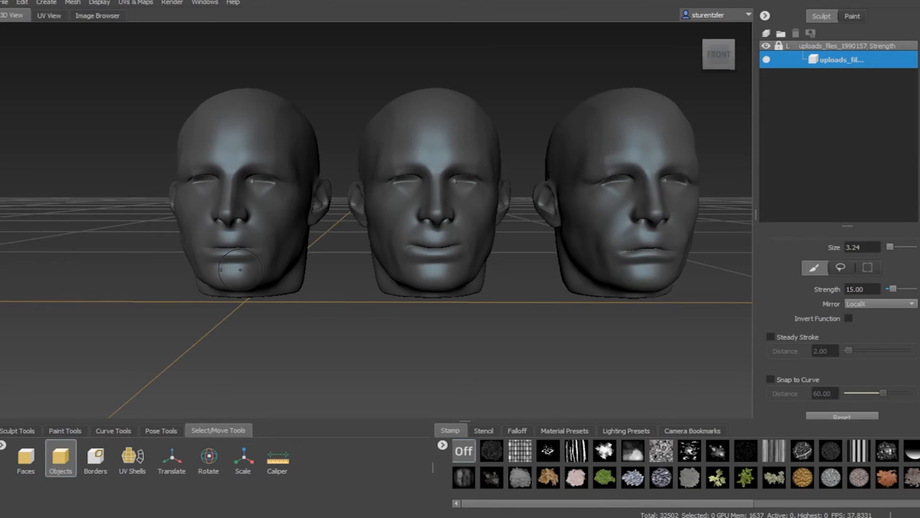
# Step: Send the neutral head to Maya as a new scene, discarding the changes to the untitled scene there
pyautogui.click(236, 253)
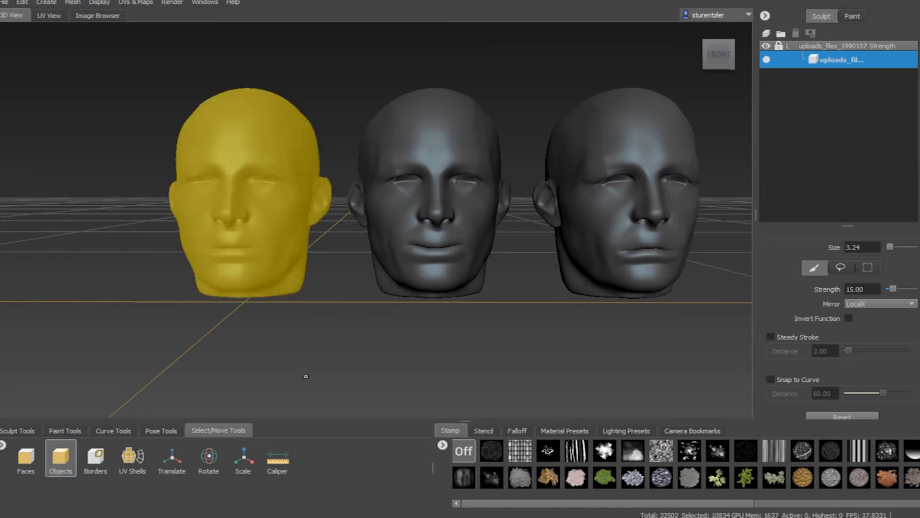
pyautogui.click(4, 2)
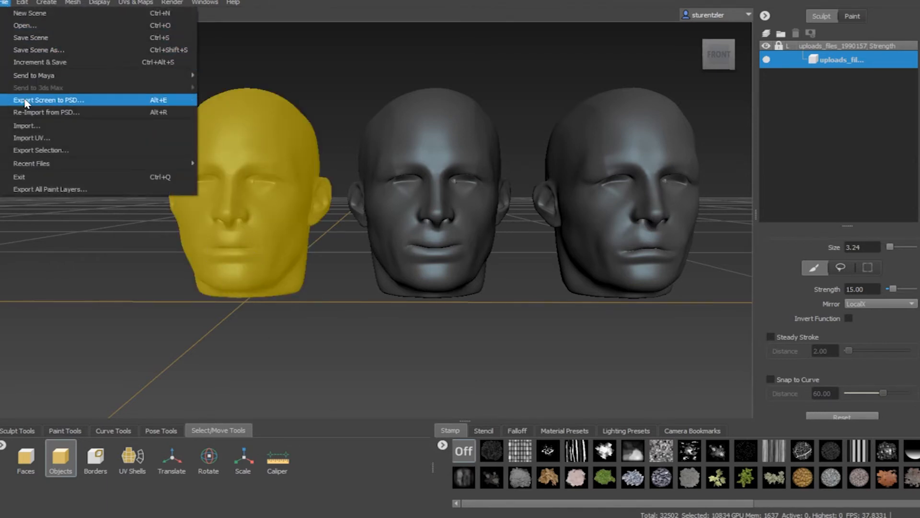
pyautogui.moveTo(24, 80)
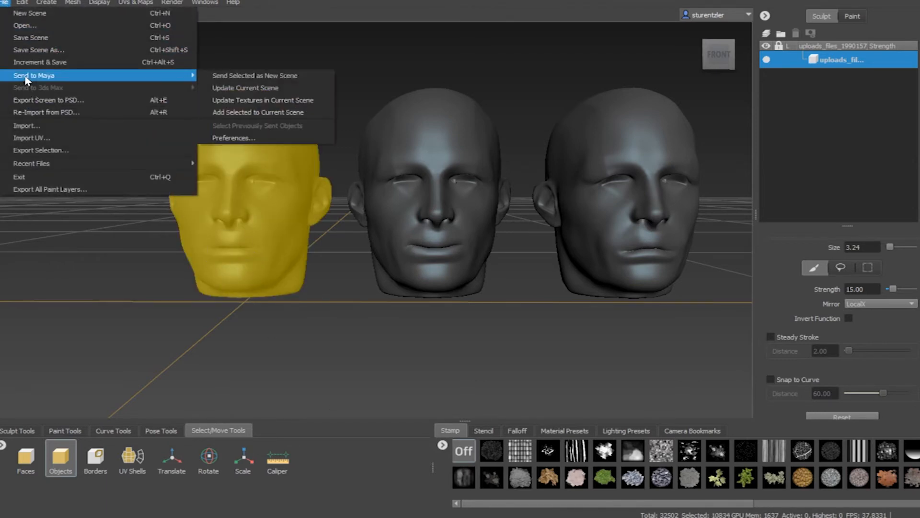
pyautogui.click(237, 78)
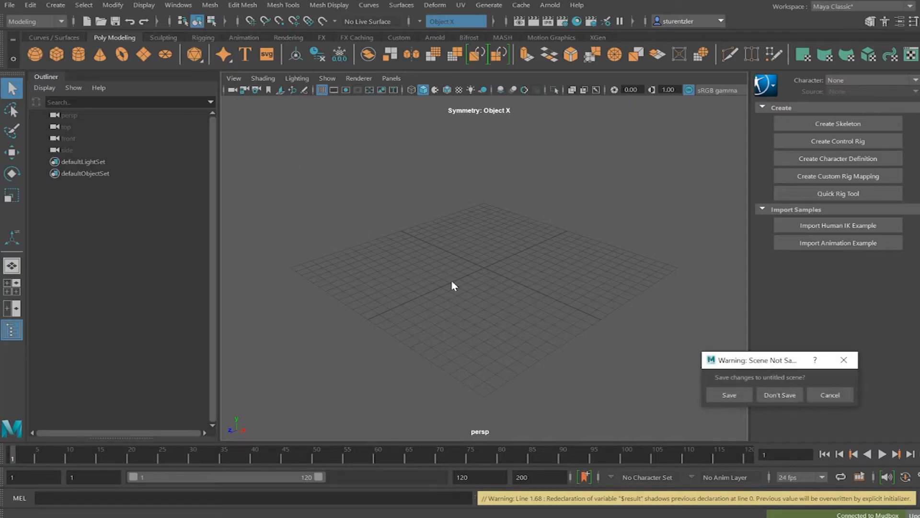
pyautogui.click(773, 392)
pyautogui.scroll(-5, 477, 181)
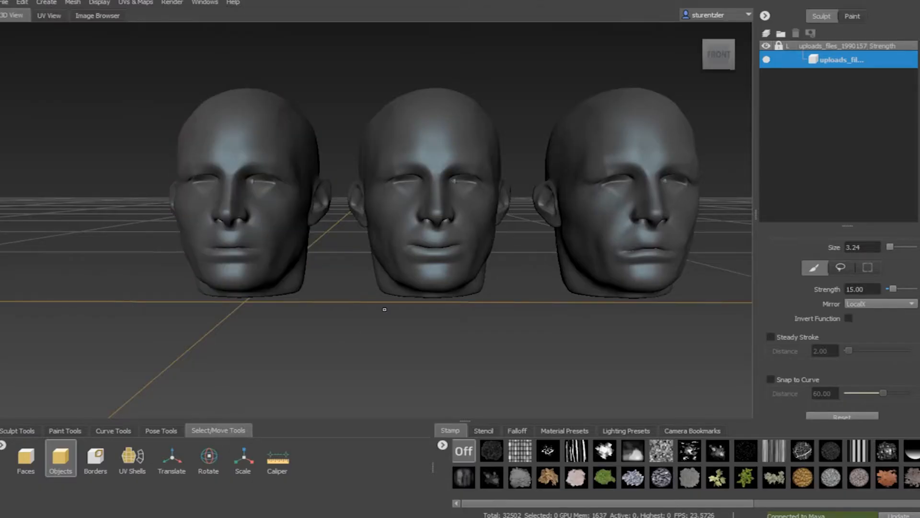
# Step: Send the smiling head from Mudbox into the current Maya scene with Update Current Scene and dismiss the warnings window
pyautogui.click(409, 267)
pyautogui.click(5, 3)
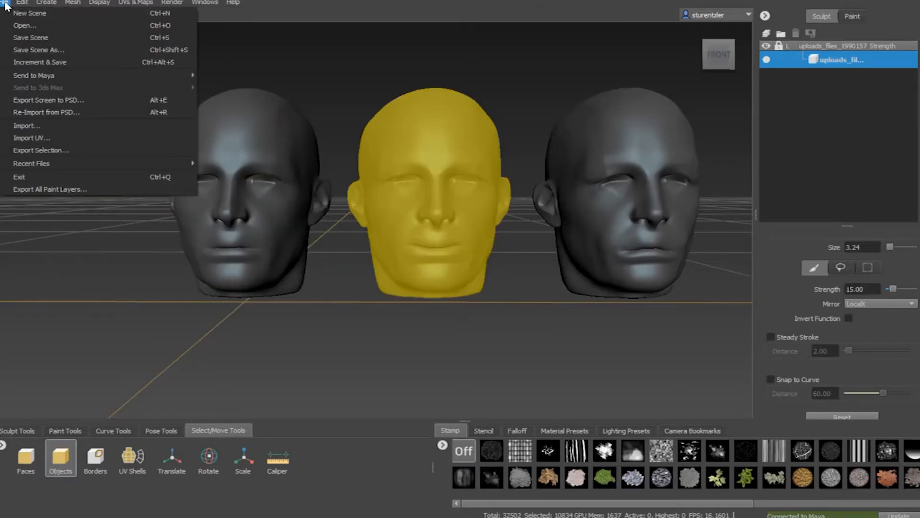
pyautogui.moveTo(32, 73)
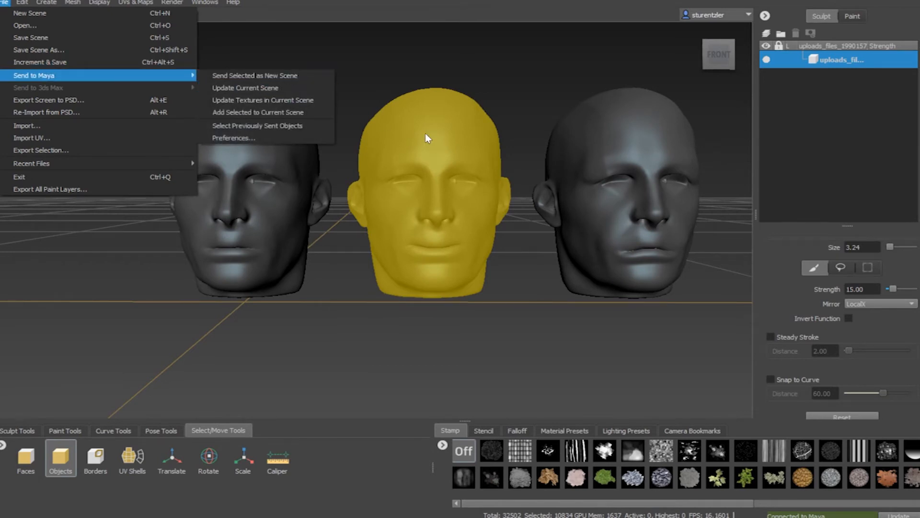
pyautogui.click(270, 90)
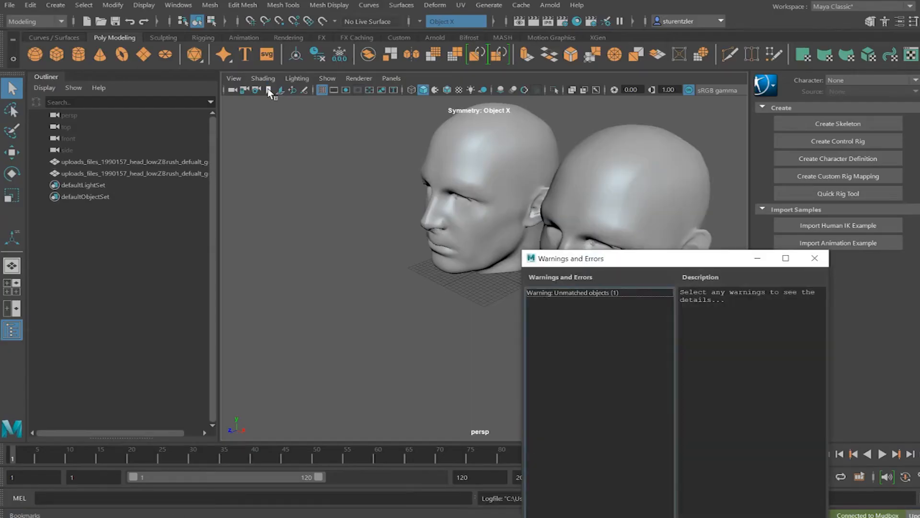
pyautogui.click(777, 516)
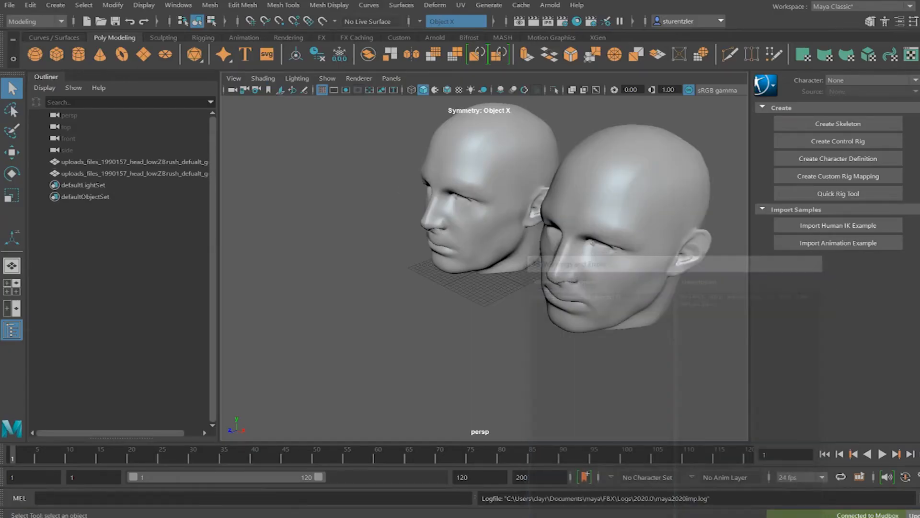
pyautogui.keyDown('alt'); pyautogui.moveTo(496, 280); pyautogui.dragTo(542, 279); pyautogui.keyUp('alt')
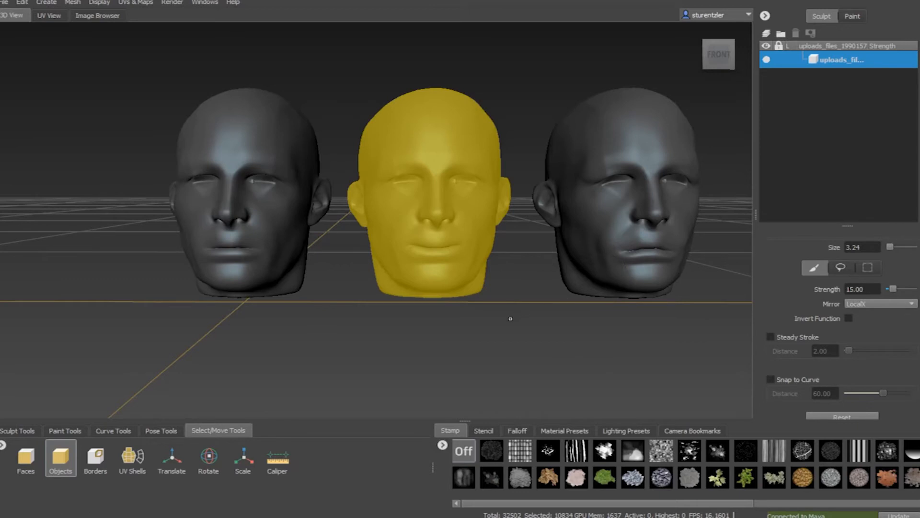
# Step: Add the sad head from Mudbox with Update Current Scene and save the Maya scene as headthree.mb
pyautogui.click(510, 319)
pyautogui.click(603, 267)
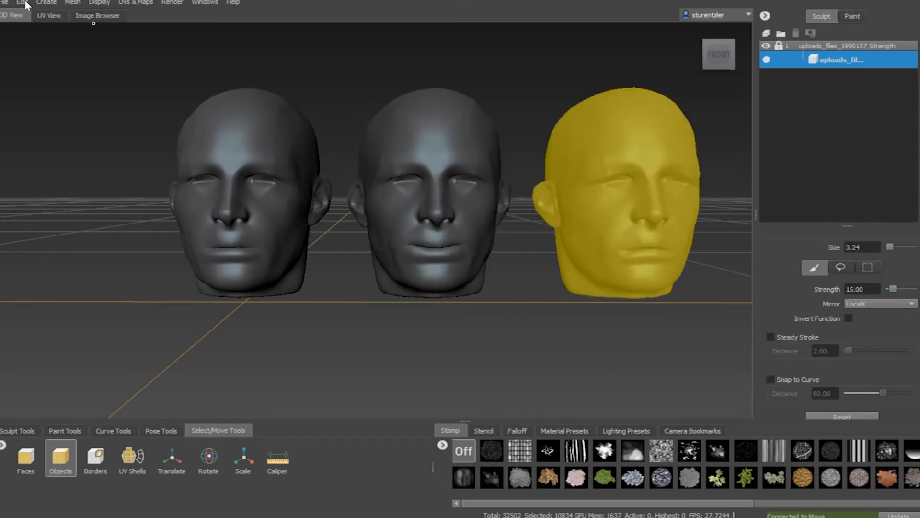
pyautogui.click(5, 3)
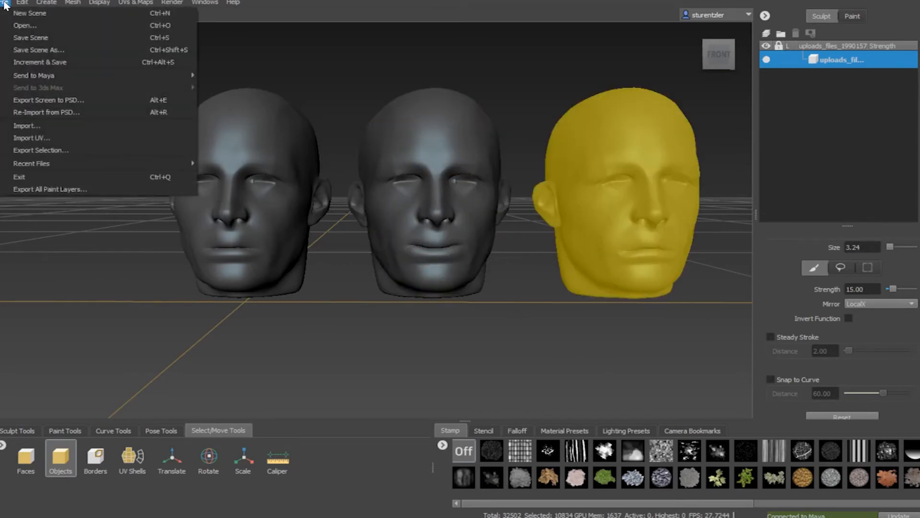
pyautogui.moveTo(41, 77)
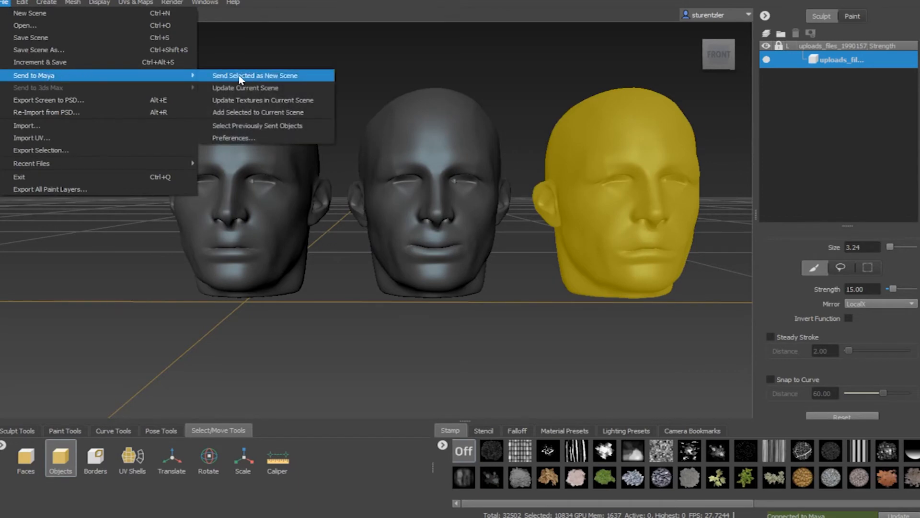
pyautogui.click(274, 93)
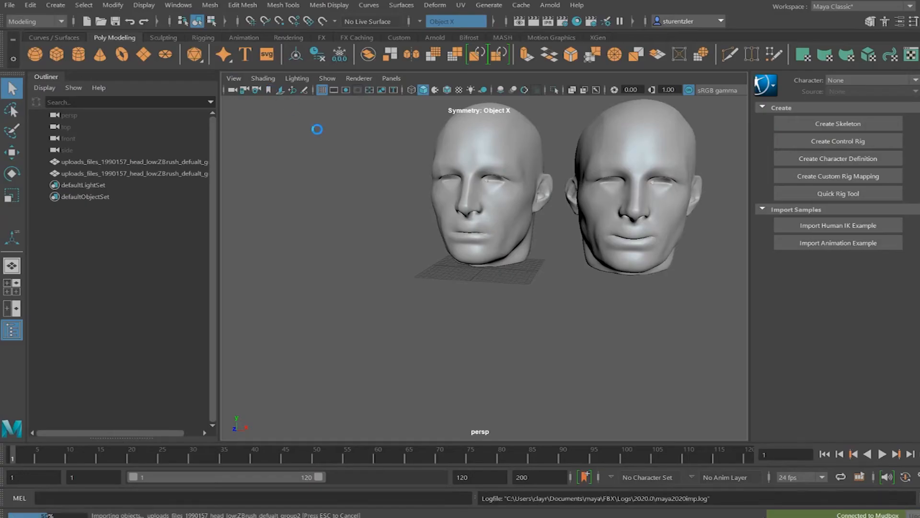
pyautogui.click(675, 517)
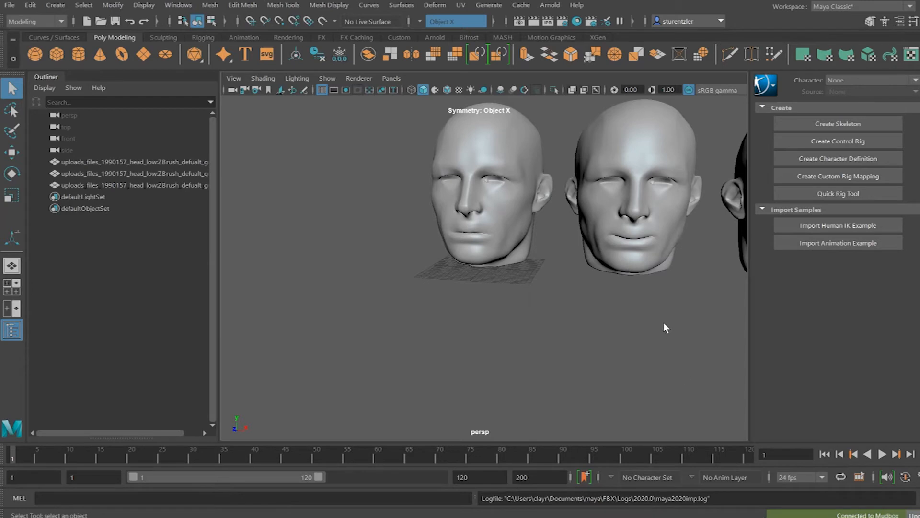
pyautogui.keyDown('alt'); pyautogui.moveTo(658, 314); pyautogui.dragTo(496, 325); pyautogui.keyUp('alt')
pyautogui.hotkey('ctrl', 's')
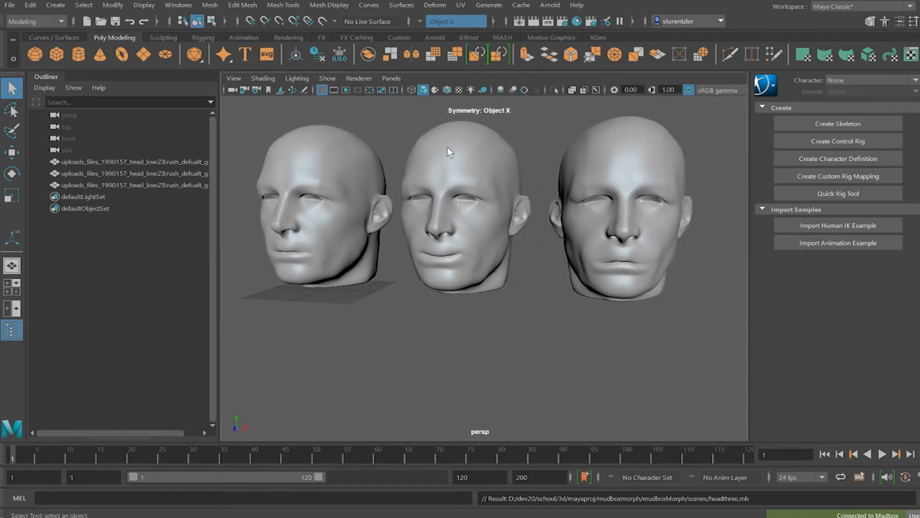
# Step: Select the sad head, the smiling head and lastly the neutral head, and create a Blend Shape deformer from them
pyautogui.click(629, 177)
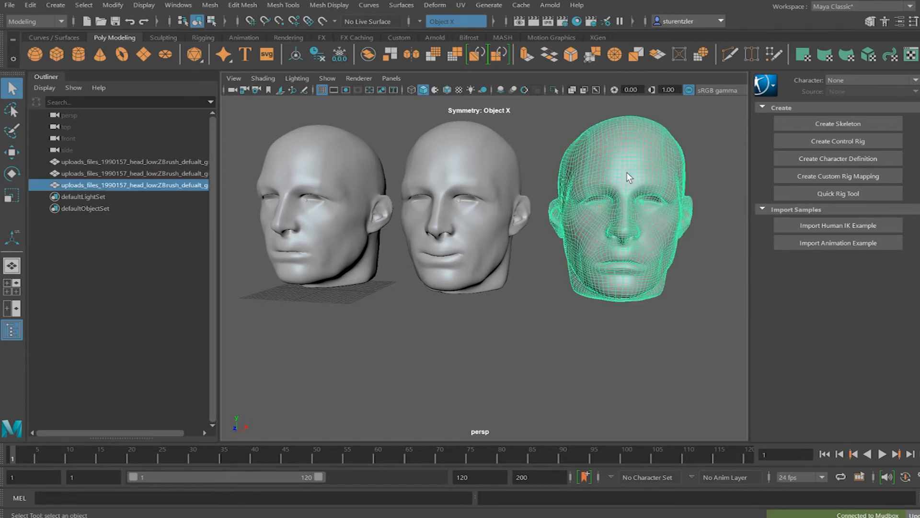
pyautogui.keyDown('shift'); pyautogui.click(478, 161); pyautogui.keyUp('shift')
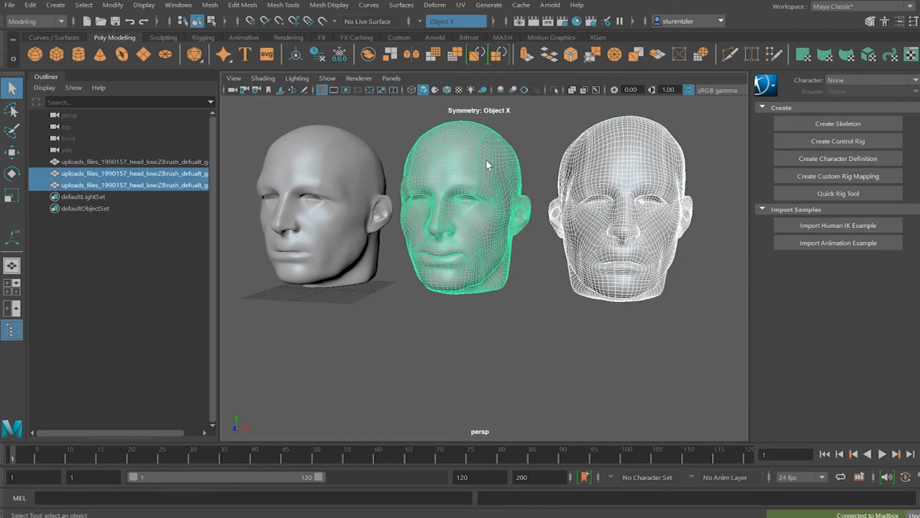
pyautogui.keyDown('shift'); pyautogui.click(303, 159); pyautogui.keyUp('shift')
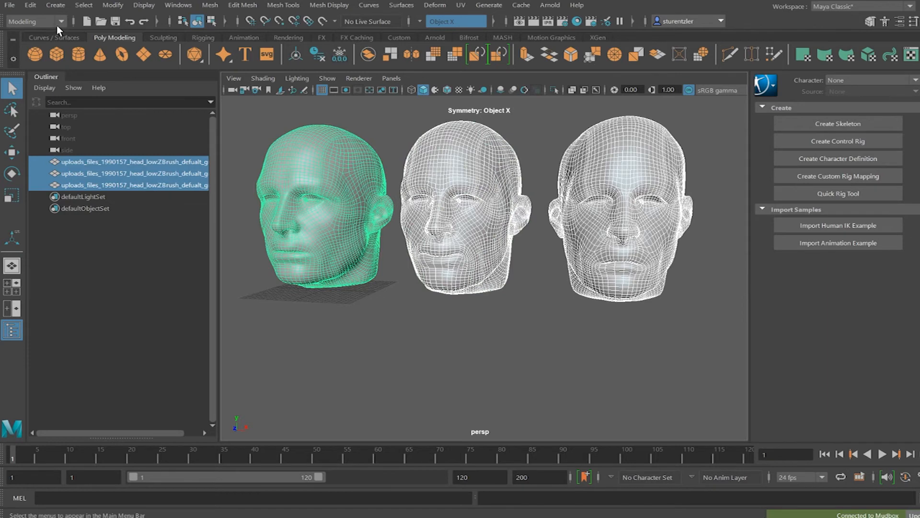
pyautogui.click(435, 5)
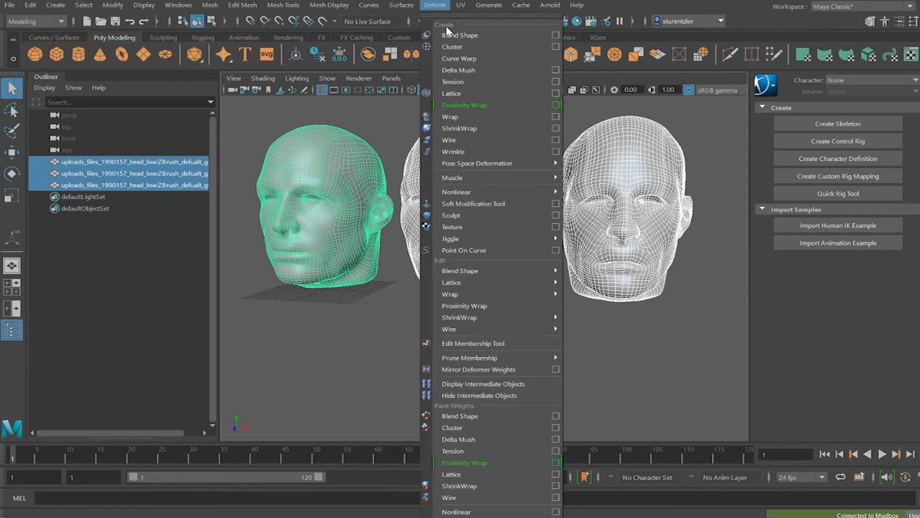
pyautogui.click(449, 35)
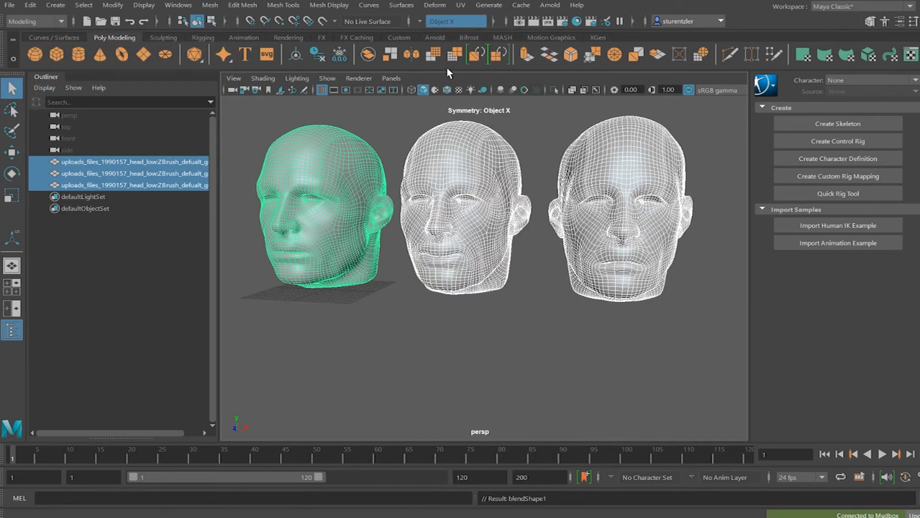
# Step: Display the heads shaded, select the neutral head and open its blendShape1 attributes in the Attribute Editor
pyautogui.click(424, 357)
pyautogui.press('5')
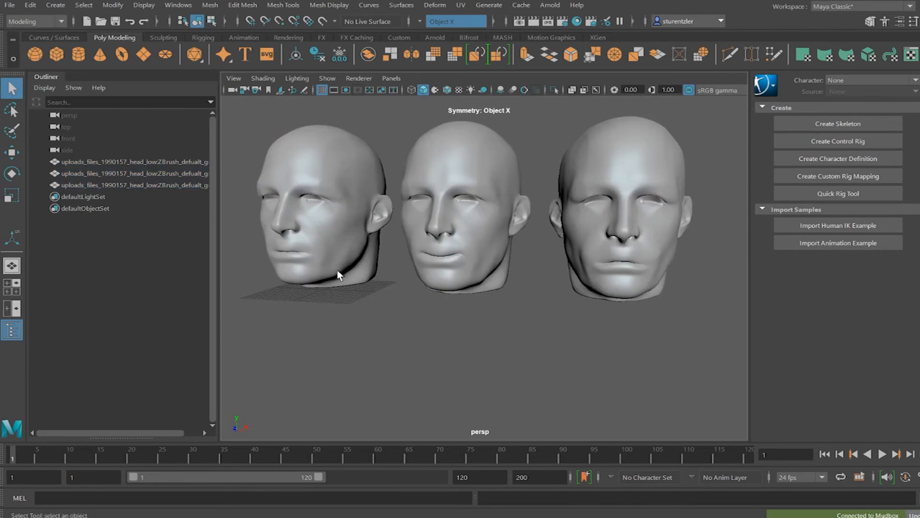
pyautogui.click(317, 252)
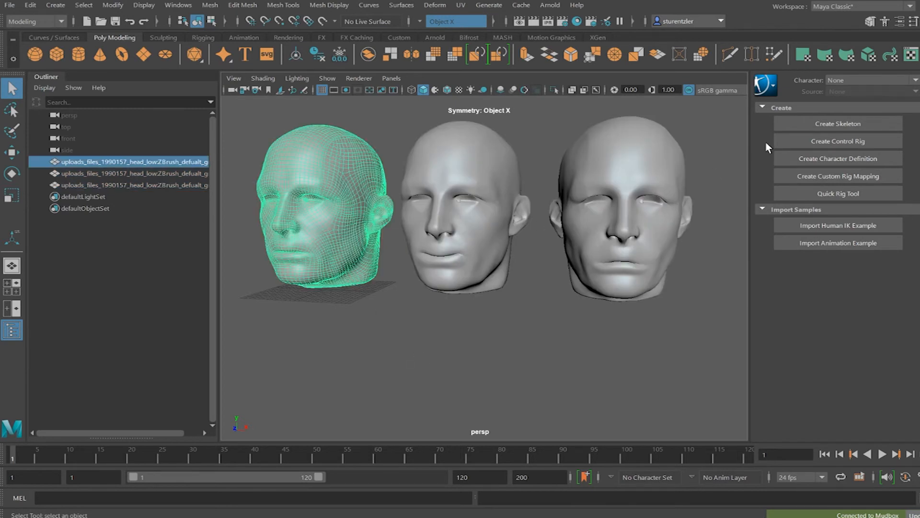
pyautogui.hotkey('ctrl', 'a')
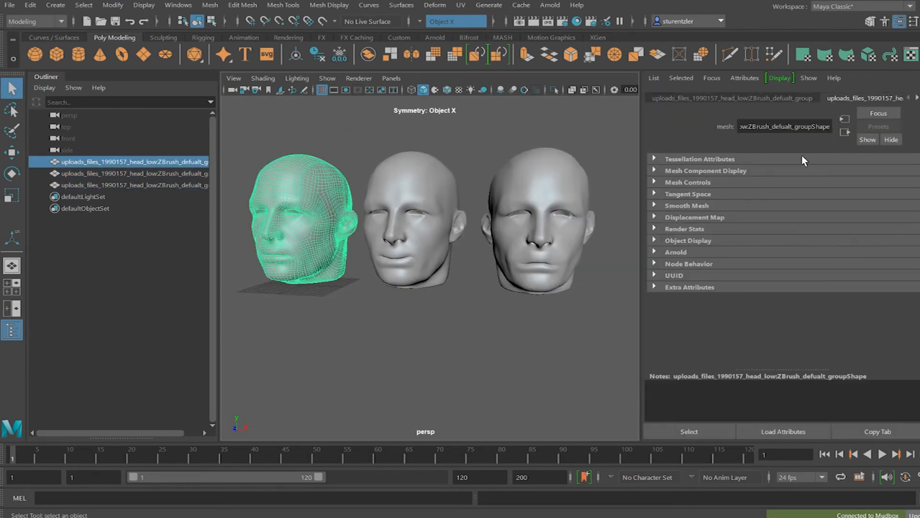
pyautogui.click(916, 98)
pyautogui.click(814, 99)
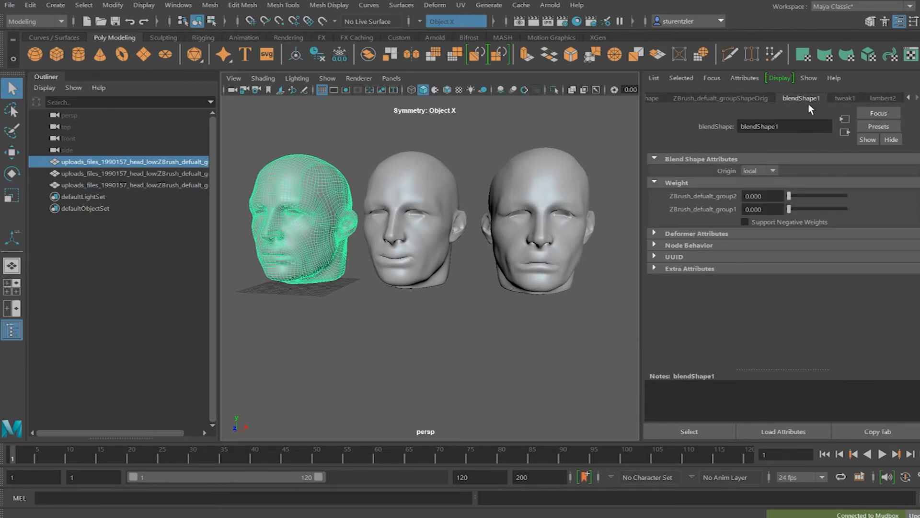
# Step: Test the ZBrush_defualt_group2 blend shape weight on the neutral head and return it to 0
pyautogui.moveTo(789, 199); pyautogui.dragTo(795, 201)
pyautogui.moveTo(890, 198); pyautogui.dragTo(843, 199)
pyautogui.keyDown('alt'); pyautogui.moveTo(323, 263); pyautogui.dragTo(415, 303, button='right'); pyautogui.keyUp('alt')
# Step: Select the smiling and sad heads together and move them straight down out of view, leaving the neutral head alone
pyautogui.scroll(-5, 415, 298)
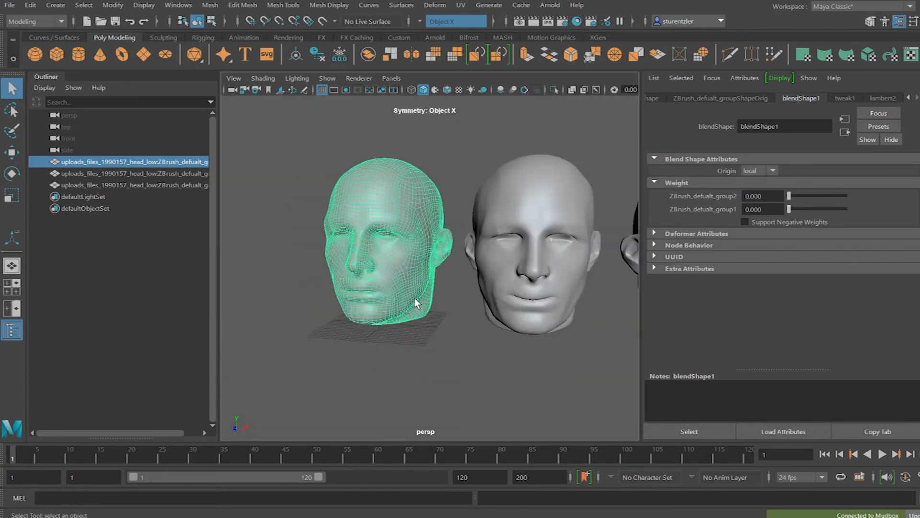
pyautogui.keyDown('alt'); pyautogui.moveTo(444, 298); pyautogui.dragTo(382, 304, button='middle'); pyautogui.keyUp('alt')
pyautogui.click(429, 284)
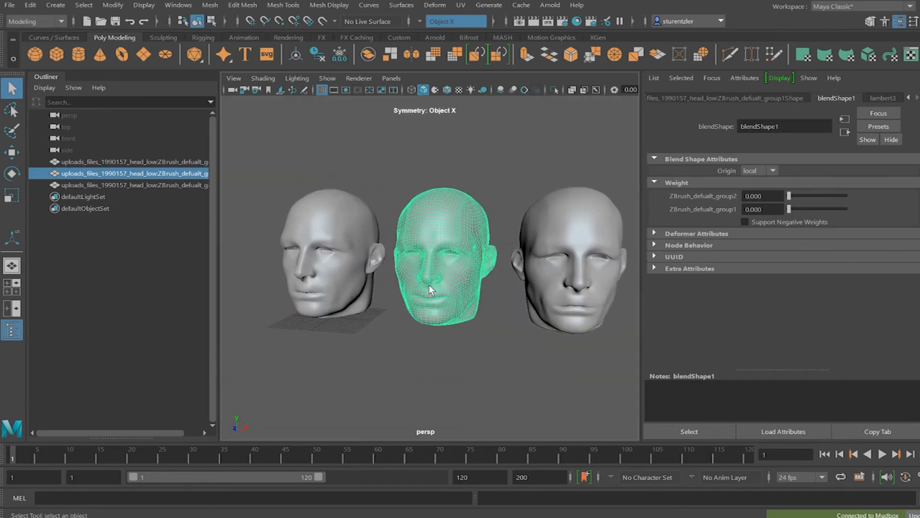
pyautogui.keyDown('shift'); pyautogui.click(568, 270); pyautogui.keyUp('shift')
pyautogui.click(13, 154)
pyautogui.moveTo(572, 211); pyautogui.dragTo(571, 472)
pyautogui.keyDown('alt'); pyautogui.moveTo(431, 393); pyautogui.dragTo(411, 308); pyautogui.keyUp('alt')
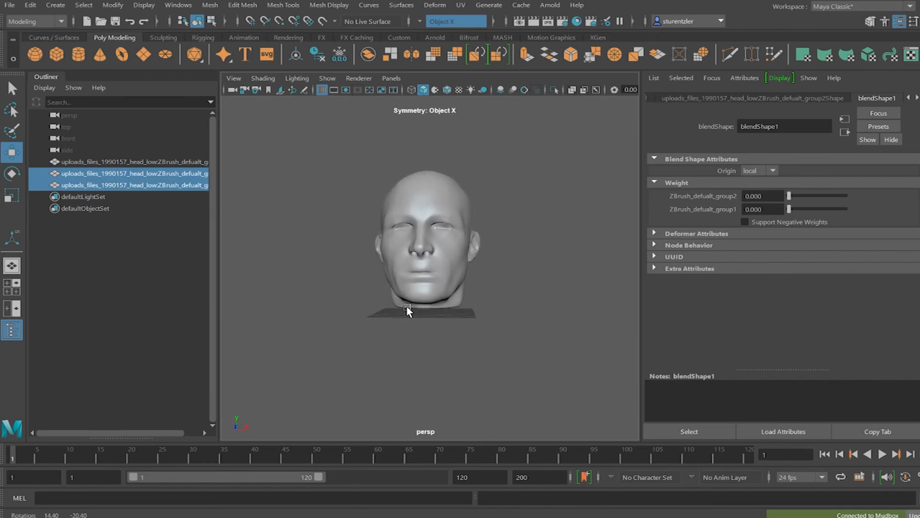
# Step: Select the neutral head and set keys at frame 1 with both blend shape weights at 0
pyautogui.scroll(6, 436, 284)
pyautogui.click(409, 294)
pyautogui.scroll(-3, 411, 300)
pyautogui.moveTo(412, 304)
pyautogui.keyDown('alt'); pyautogui.mouseDown()
pyautogui.moveTo(417, 318)
pyautogui.moveTo(400, 320)
pyautogui.moveTo(441, 324)
pyautogui.moveTo(396, 323)
pyautogui.moveTo(405, 318)
pyautogui.mouseUp(); pyautogui.keyUp('alt')
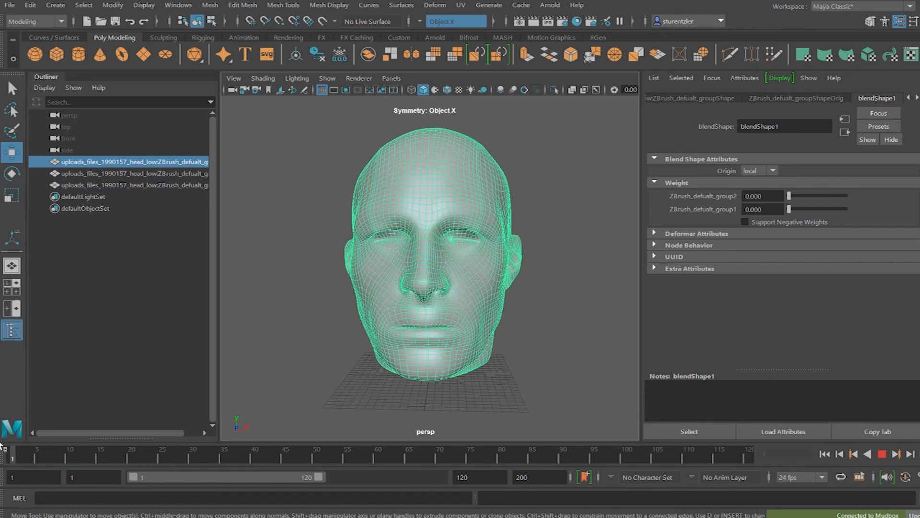
pyautogui.rightClick(764, 197)
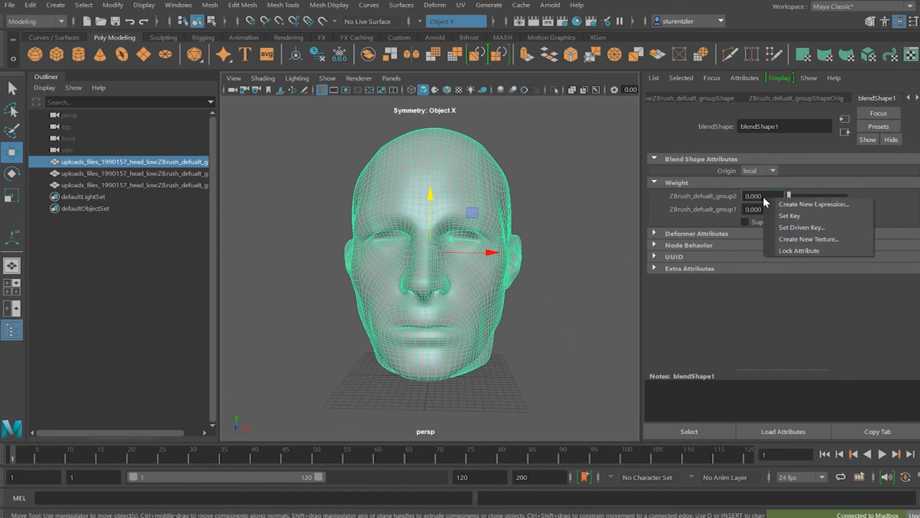
pyautogui.click(764, 197)
pyautogui.click(764, 197)
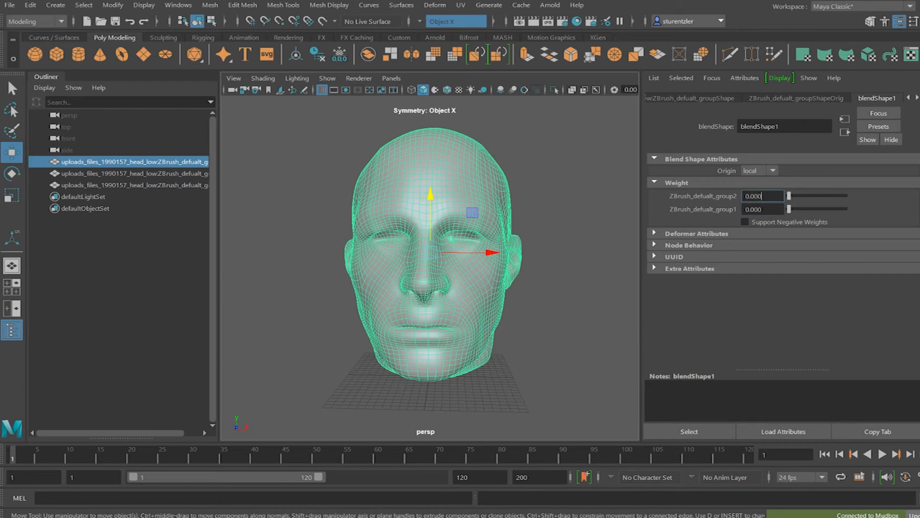
pyautogui.rightClick(764, 201)
pyautogui.click(781, 216)
pyautogui.rightClick(767, 210)
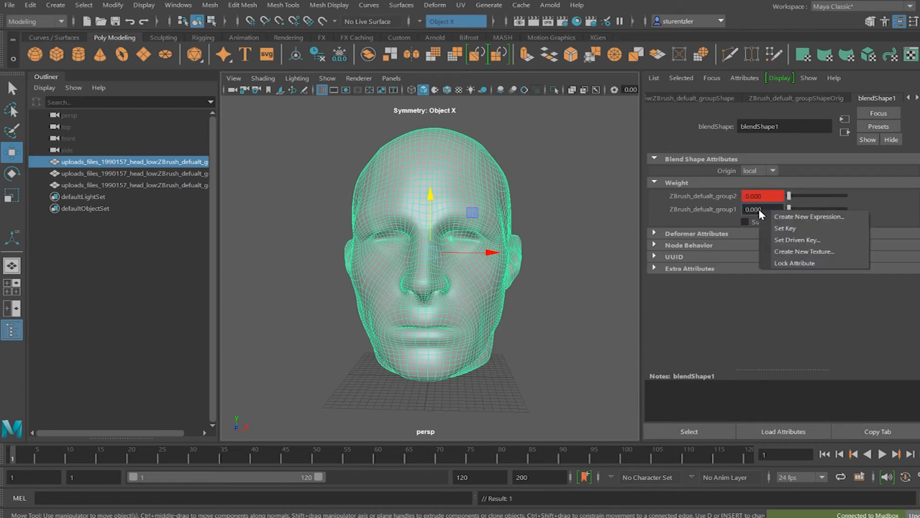
pyautogui.click(774, 229)
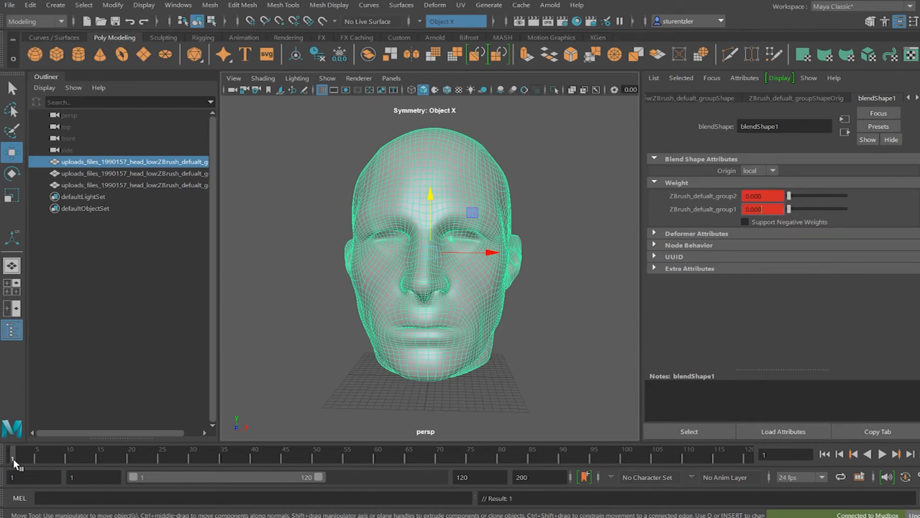
# Step: At frame 10, set the ZBrush_defualt_group1 weight to 1 and key both blend shape weights
pyautogui.hotkey('alt', 'v')
pyautogui.moveTo(45, 467); pyautogui.dragTo(68, 468)
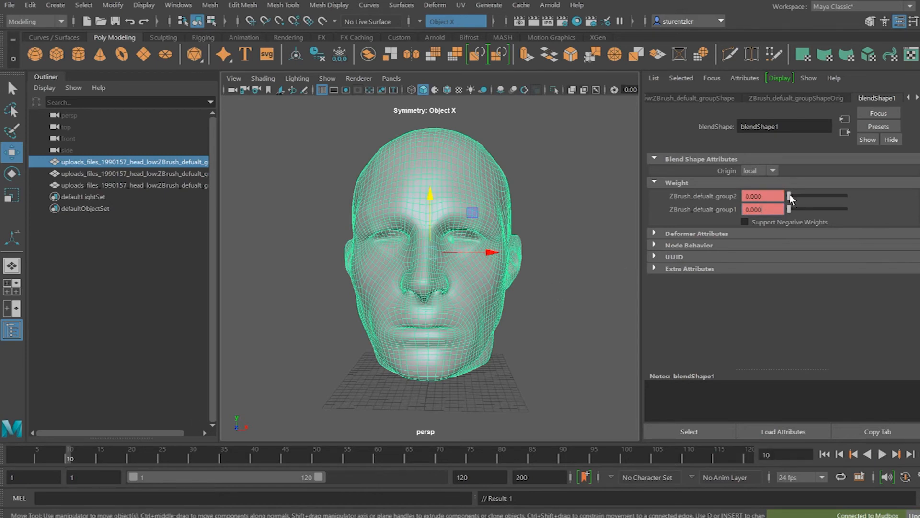
pyautogui.moveTo(790, 211); pyautogui.dragTo(852, 211)
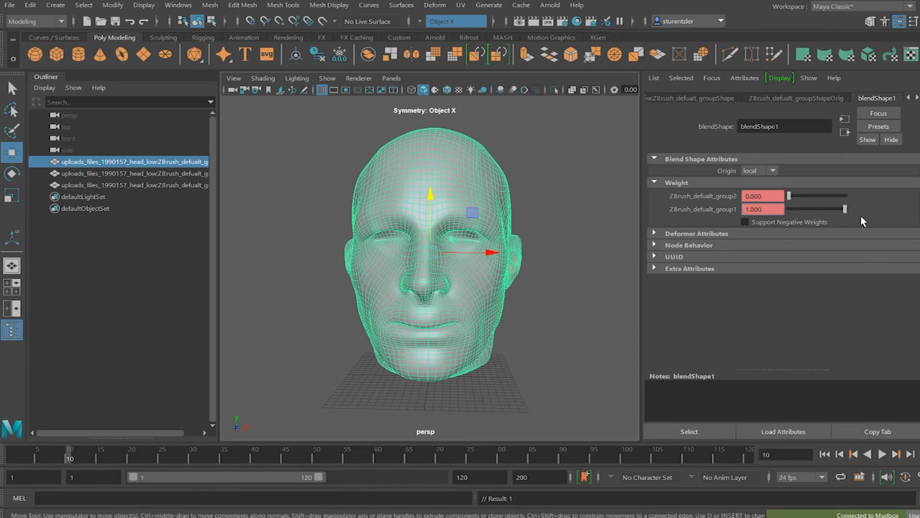
pyautogui.rightClick(757, 211)
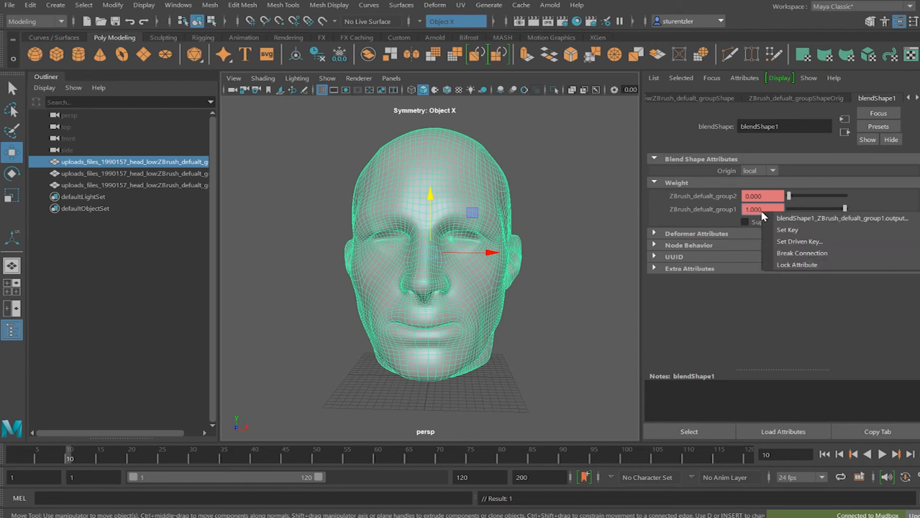
pyautogui.click(774, 232)
pyautogui.rightClick(758, 197)
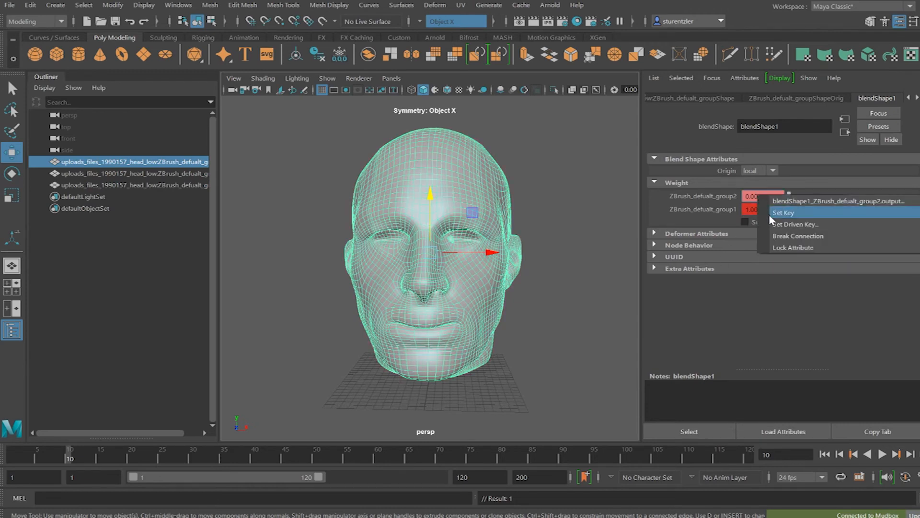
pyautogui.click(776, 208)
# Step: At frame 15, set the ZBrush_defualt_group1 weight back to 0 and key both blend shape weights
pyautogui.hotkey('alt', 'v')
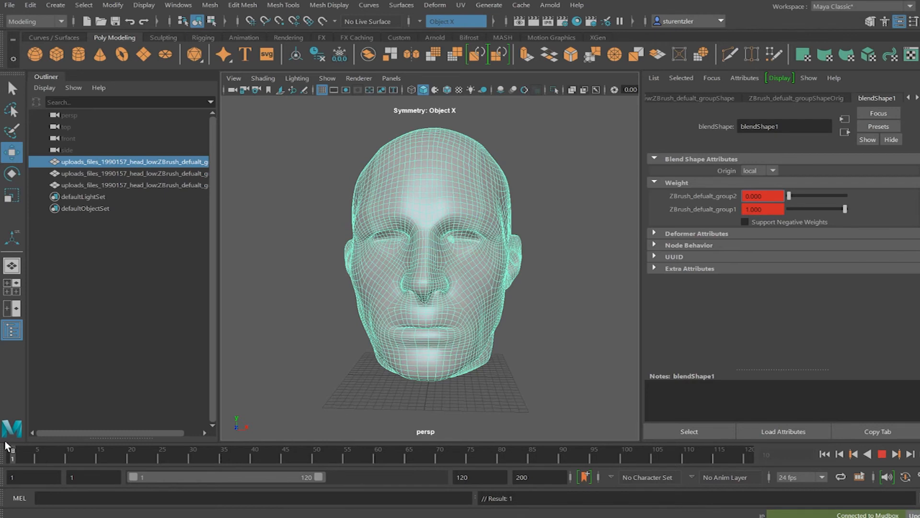
pyautogui.moveTo(54, 444); pyautogui.dragTo(98, 453)
pyautogui.rightClick(763, 197)
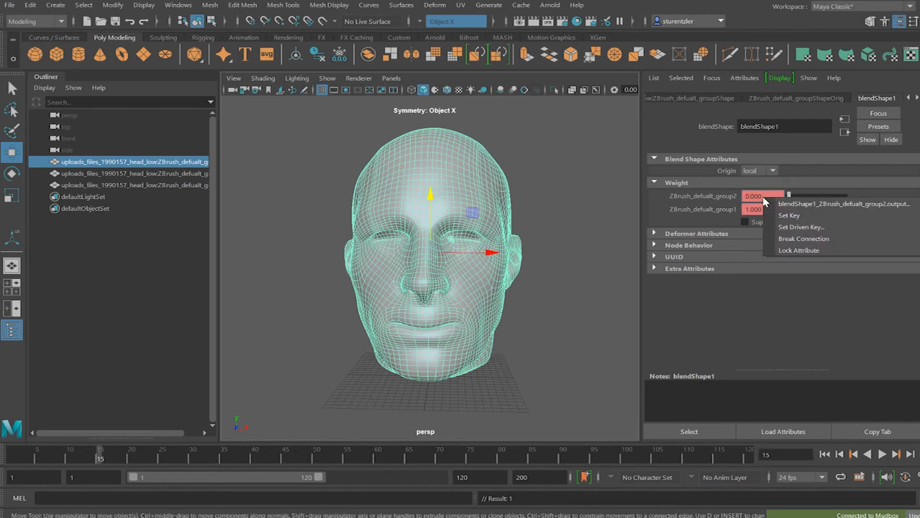
pyautogui.click(779, 215)
pyautogui.moveTo(843, 210); pyautogui.dragTo(789, 209)
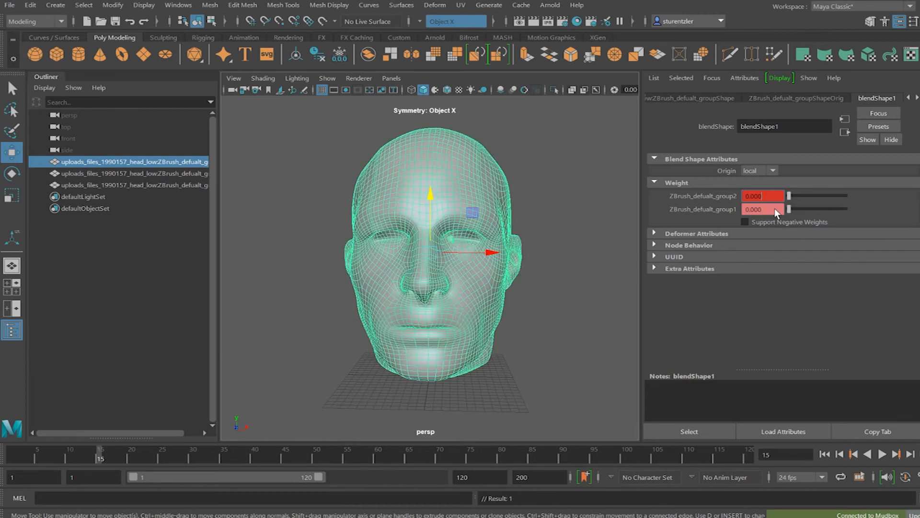
pyautogui.rightClick(762, 210)
pyautogui.click(773, 228)
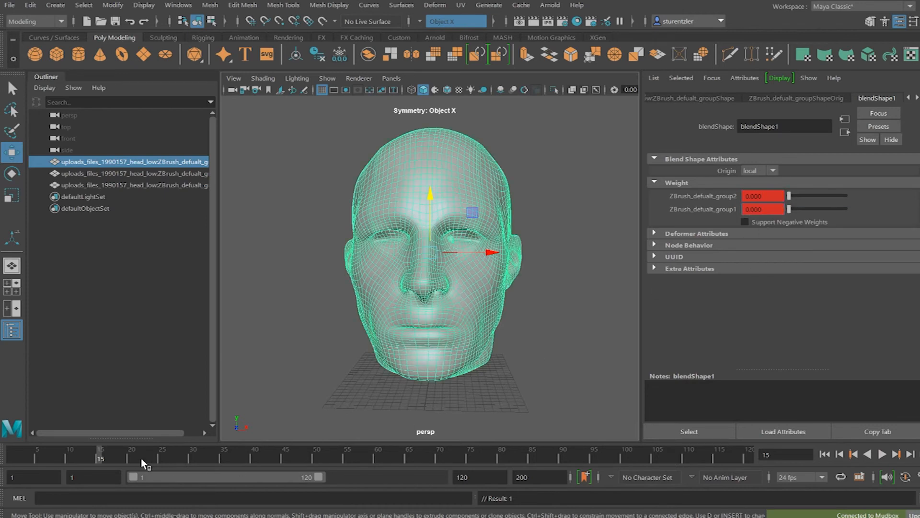
# Step: At frame 20, set the ZBrush_defualt_group2 weight to 1 and key it along with the ZBrush_defualt_group1 weight at 0
pyautogui.hotkey('alt', 'v')
pyautogui.moveTo(89, 461); pyautogui.dragTo(131, 467)
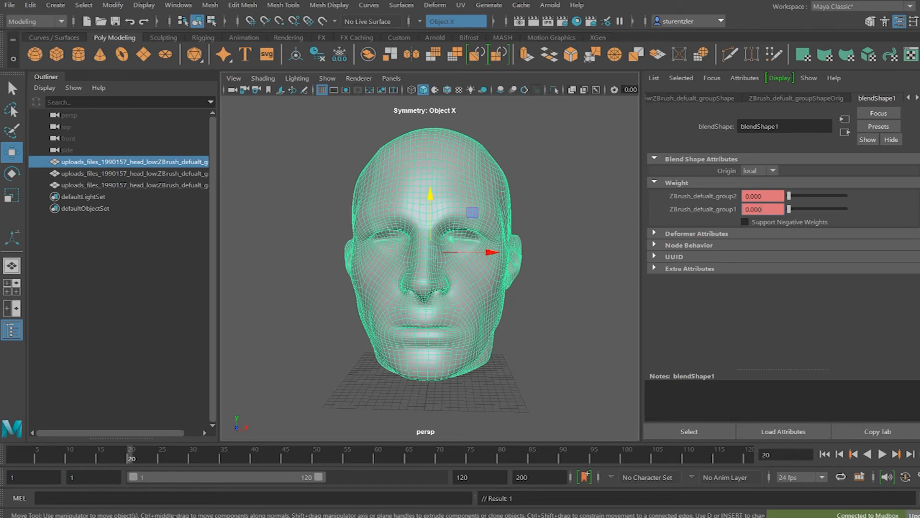
pyautogui.rightClick(778, 197)
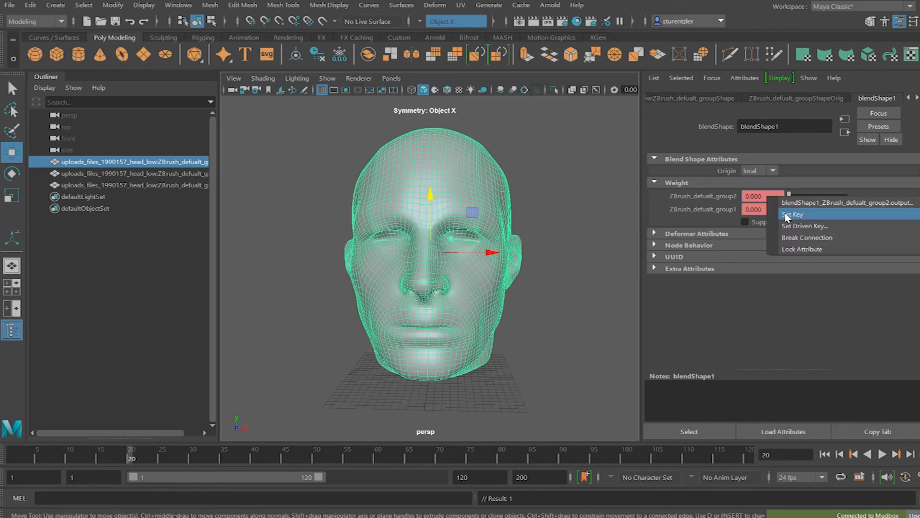
pyautogui.click(786, 215)
pyautogui.moveTo(835, 202); pyautogui.dragTo(846, 196)
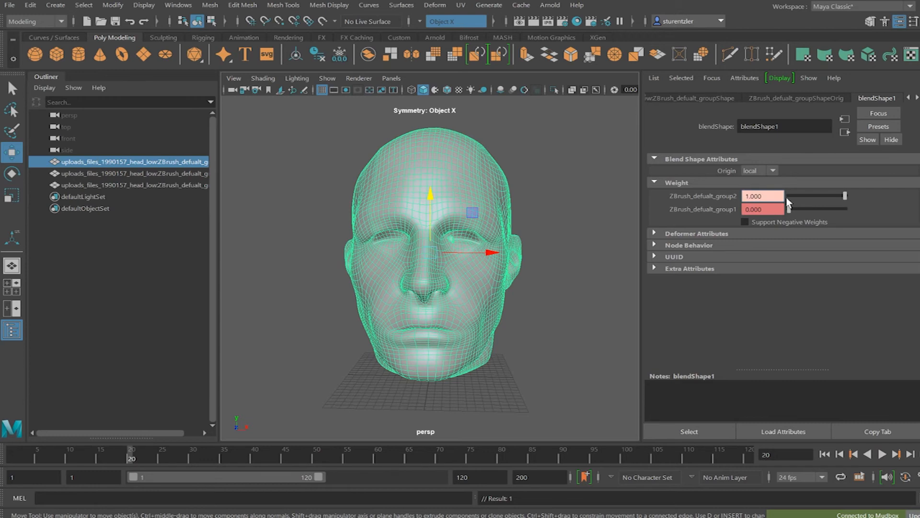
pyautogui.rightClick(762, 196)
pyautogui.click(786, 209)
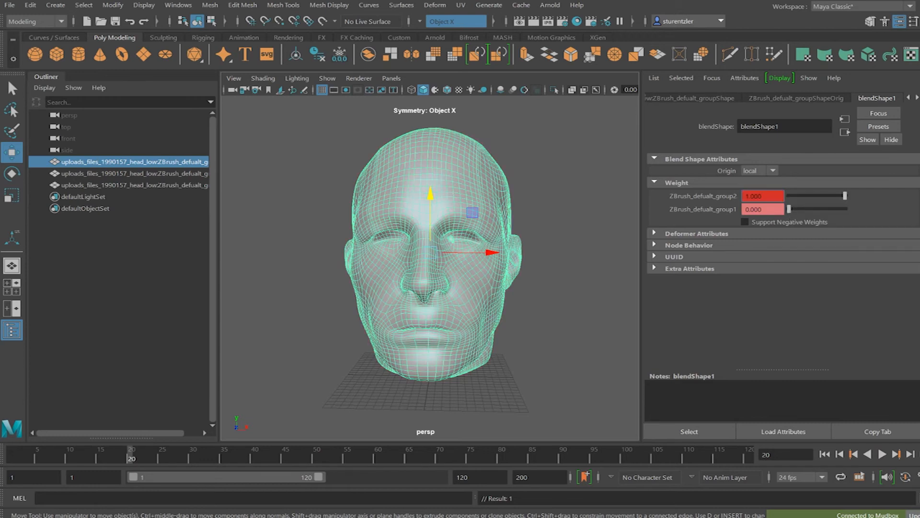
pyautogui.rightClick(775, 209)
pyautogui.click(780, 220)
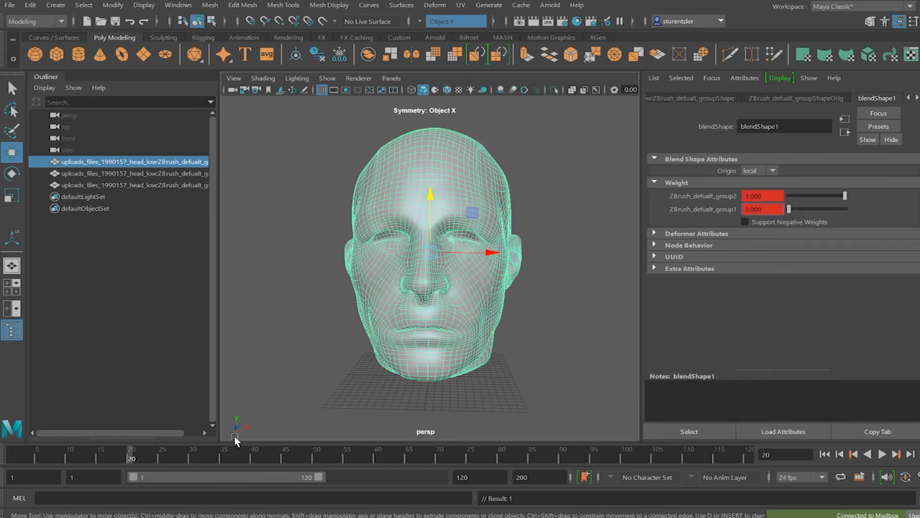
# Step: Scrub through the keyed frames up to frame 20 and check the facial animation from different angles
pyautogui.moveTo(132, 455); pyautogui.dragTo(124, 488)
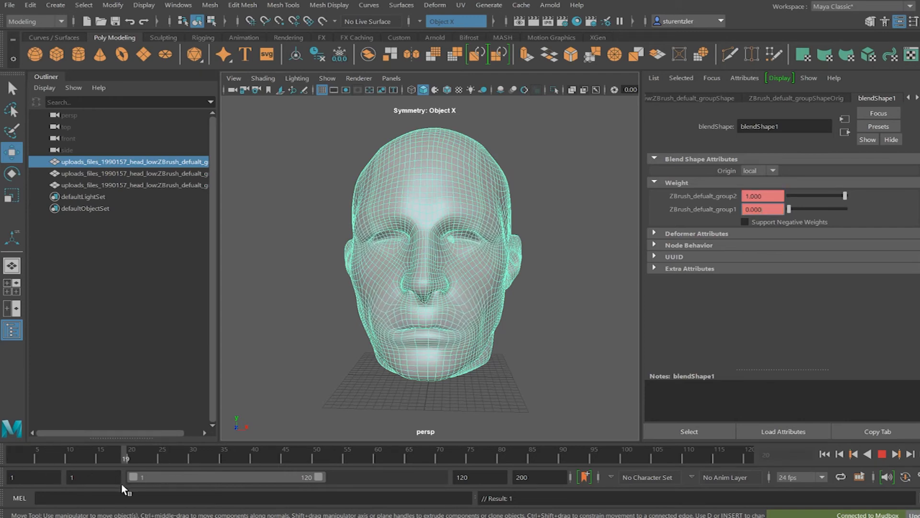
pyautogui.keyDown('alt'); pyautogui.moveTo(502, 335); pyautogui.dragTo(402, 319); pyautogui.keyUp('alt')
pyautogui.moveTo(119, 452)
pyautogui.mouseDown()
pyautogui.moveTo(5, 454)
pyautogui.moveTo(89, 470)
pyautogui.moveTo(30, 463)
pyautogui.moveTo(131, 459)
pyautogui.mouseUp()
pyautogui.keyDown('alt'); pyautogui.moveTo(211, 412); pyautogui.dragTo(357, 340); pyautogui.keyUp('alt')
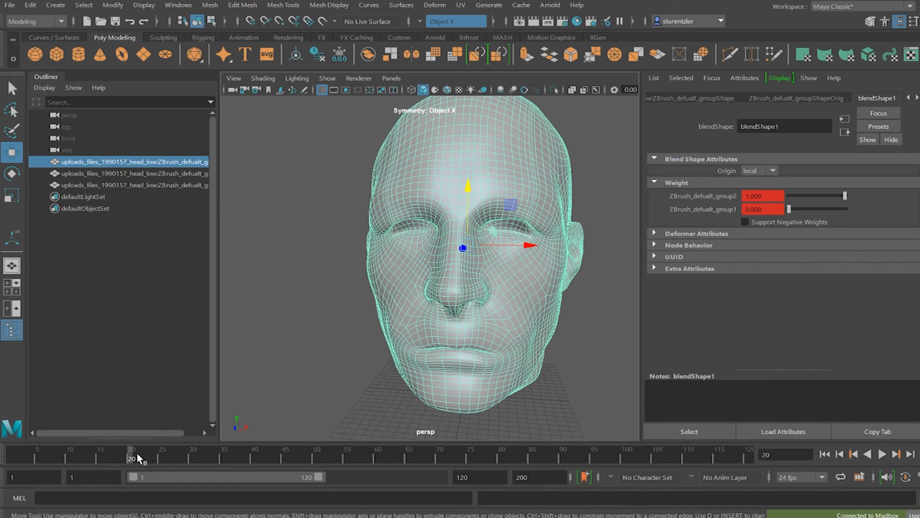
# Step: At frame 25, set the ZBrush_defualt_group2 weight to 0 and key both blend shape weights
pyautogui.hotkey('alt', 'v')
pyautogui.moveTo(134, 462); pyautogui.dragTo(179, 464)
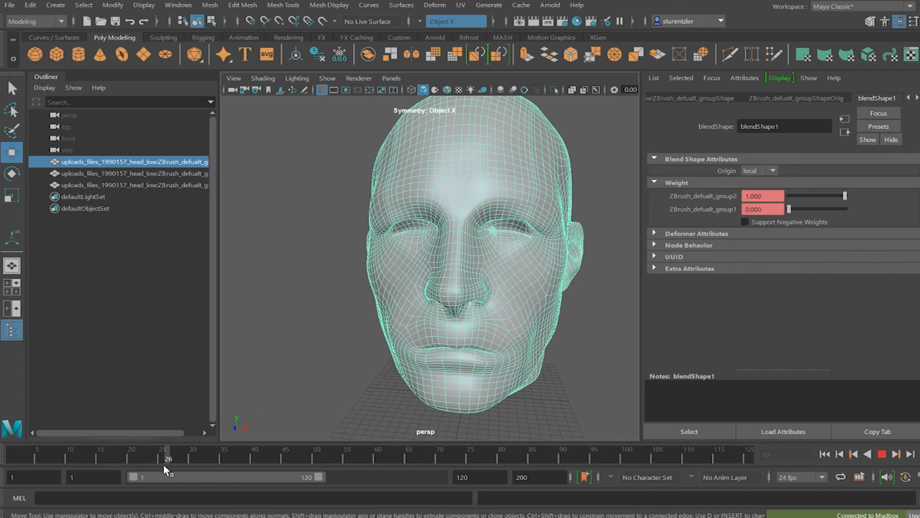
pyautogui.click(163, 463)
pyautogui.rightClick(762, 209)
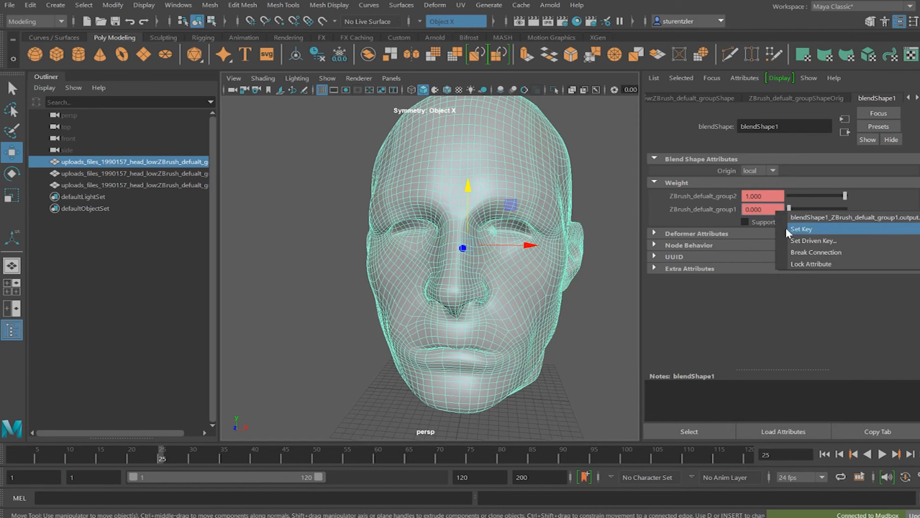
pyautogui.click(786, 228)
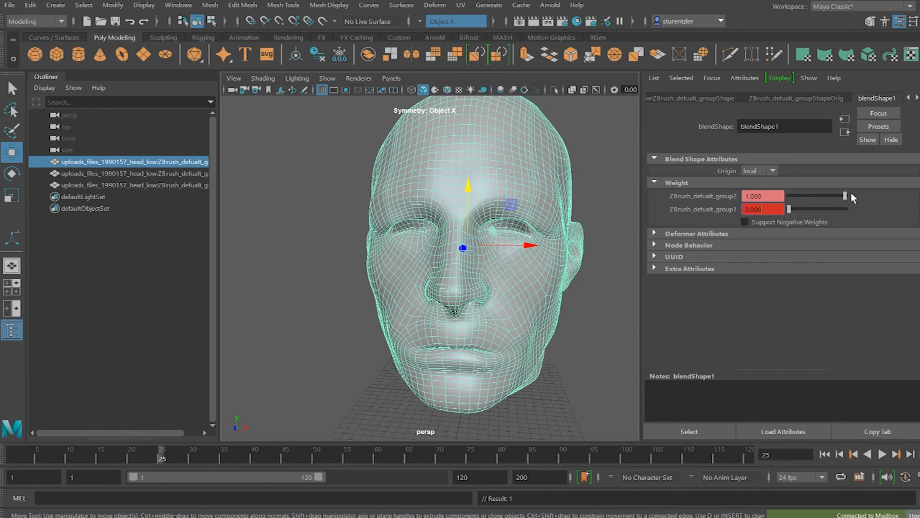
pyautogui.moveTo(845, 195); pyautogui.dragTo(777, 198)
pyautogui.rightClick(776, 197)
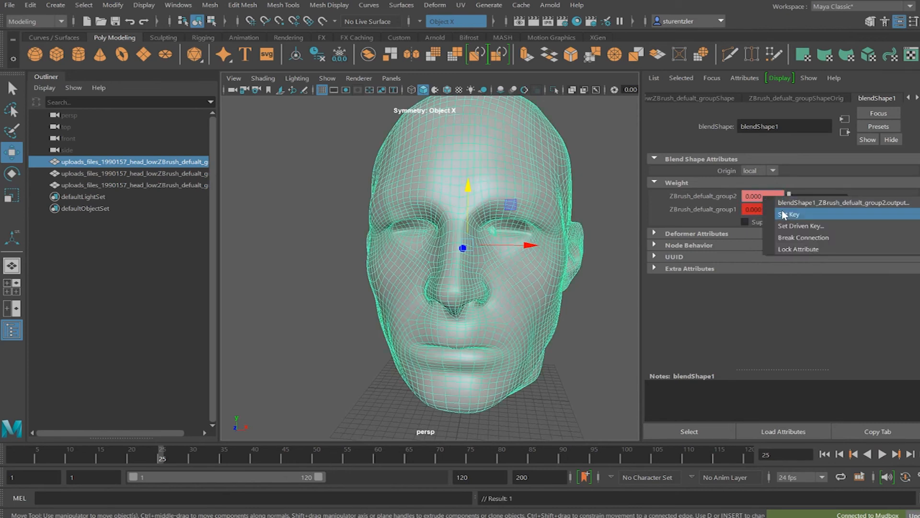
pyautogui.click(784, 214)
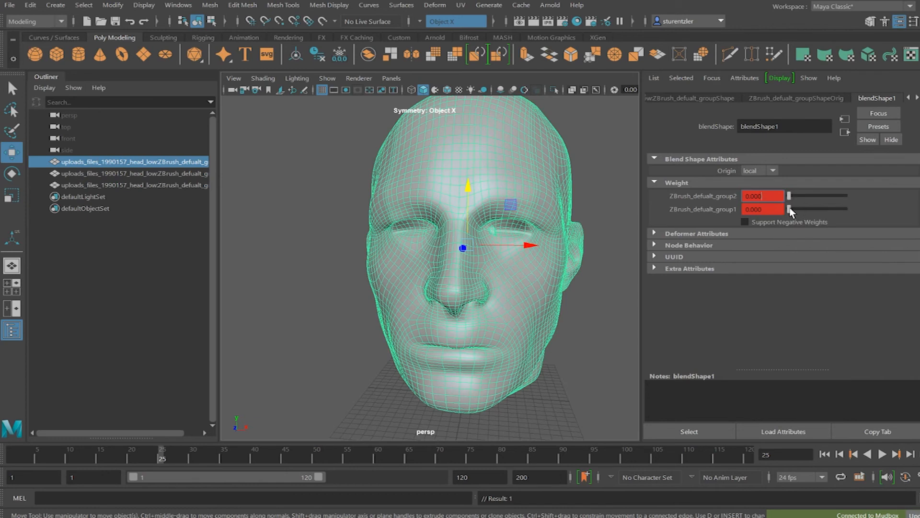
# Step: Raise the ZBrush_defualt_group1 weight at frame 25 to 1, and further to 5 to exaggerate the smile
pyautogui.moveTo(789, 209); pyautogui.dragTo(845, 209)
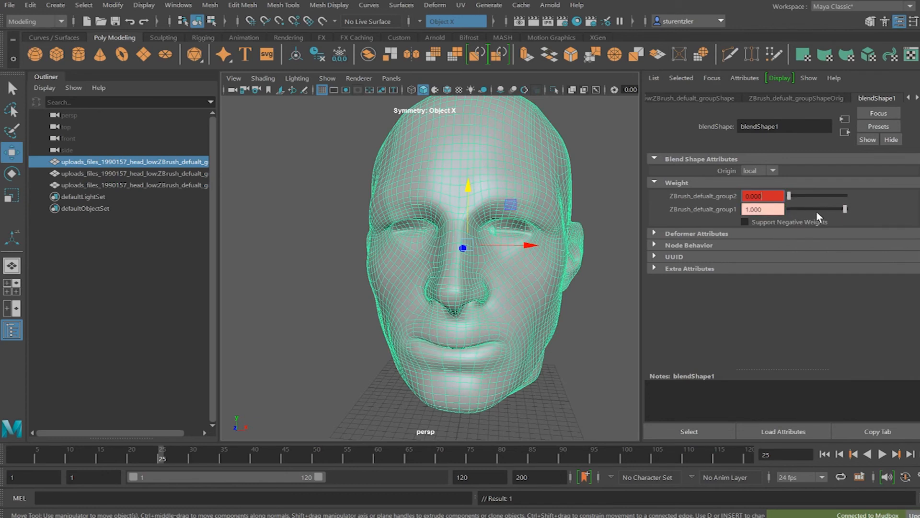
pyautogui.press('Tab')
pyautogui.write('5')
pyautogui.press('Return')
pyautogui.moveTo(421, 263)
pyautogui.keyDown('alt'); pyautogui.mouseDown()
pyautogui.moveTo(377, 263)
pyautogui.moveTo(415, 258)
pyautogui.mouseUp(); pyautogui.keyUp('alt')
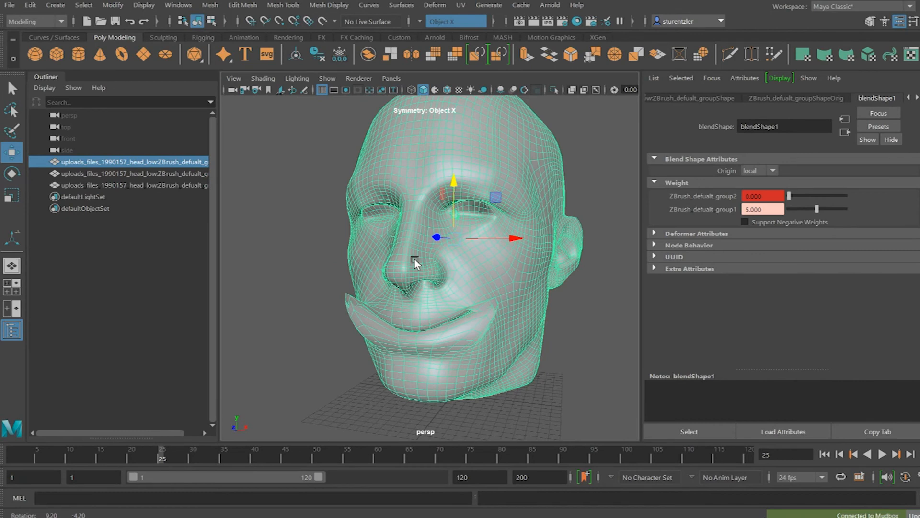
# Step: Set the ZBrush_defualt_group1 weight at frame 25 to 2 and key it
pyautogui.doubleClick(762, 209)
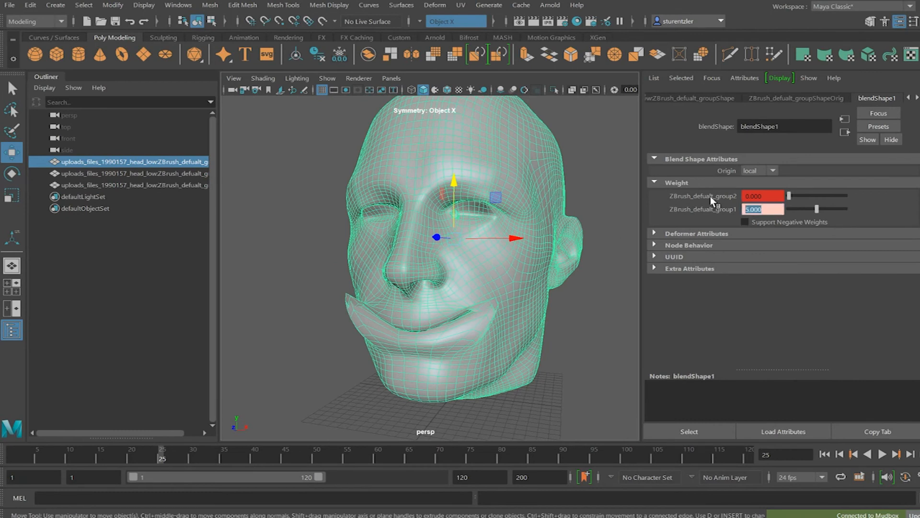
pyautogui.write('2')
pyautogui.press('Return')
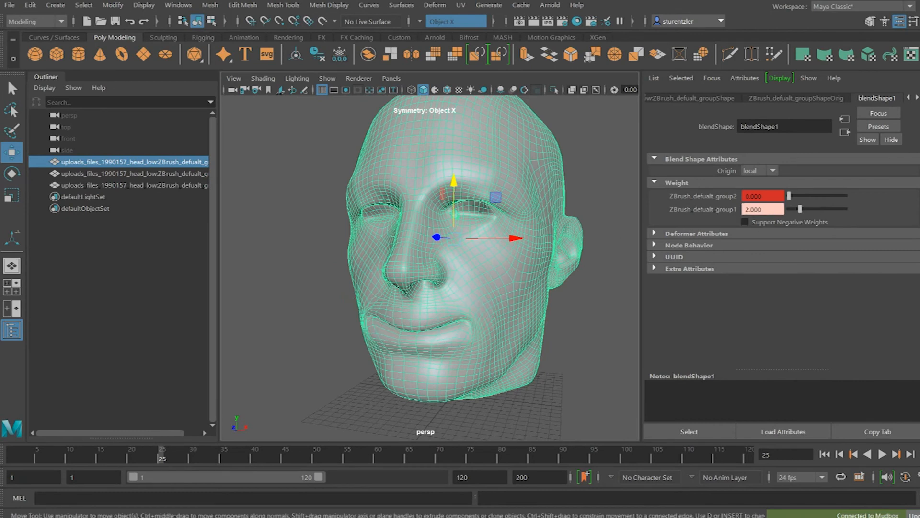
pyautogui.rightClick(761, 209)
pyautogui.click(772, 221)
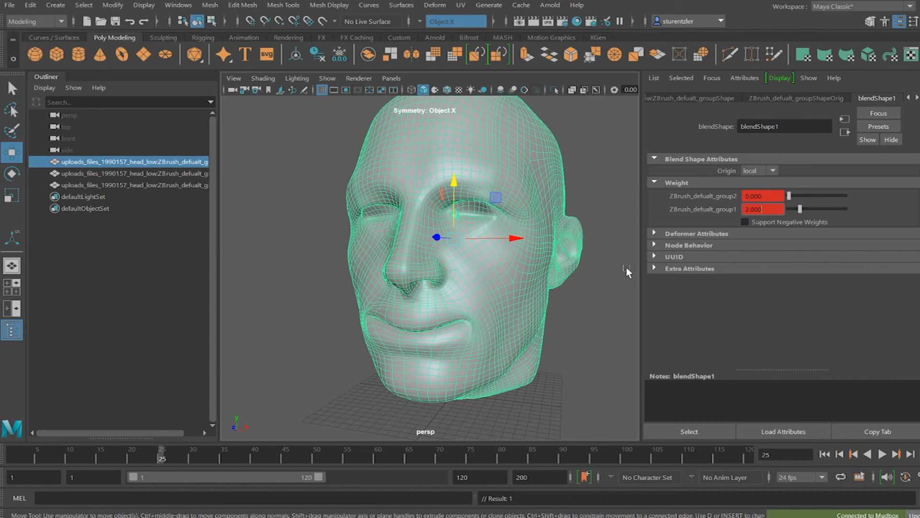
# Step: At frame 27, key the ZBrush_defualt_group1 weight at 2 and the ZBrush_defualt_group2 weight at 1, and return to frame 1
pyautogui.moveTo(153, 451); pyautogui.dragTo(177, 470)
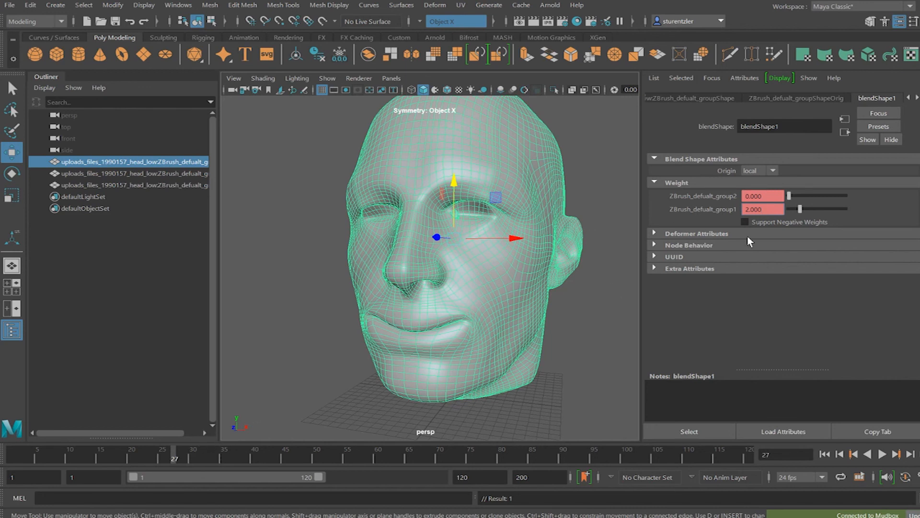
pyautogui.rightClick(758, 210)
pyautogui.click(766, 223)
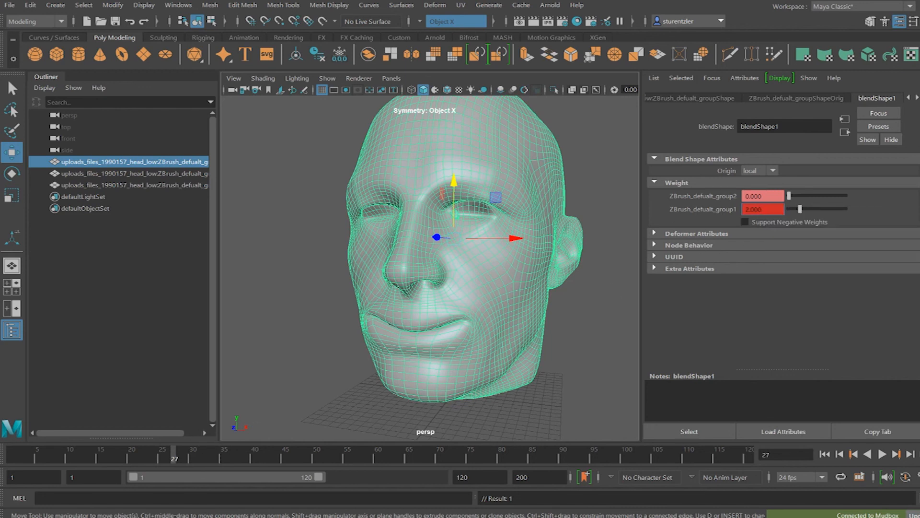
pyautogui.moveTo(793, 194); pyautogui.dragTo(845, 196)
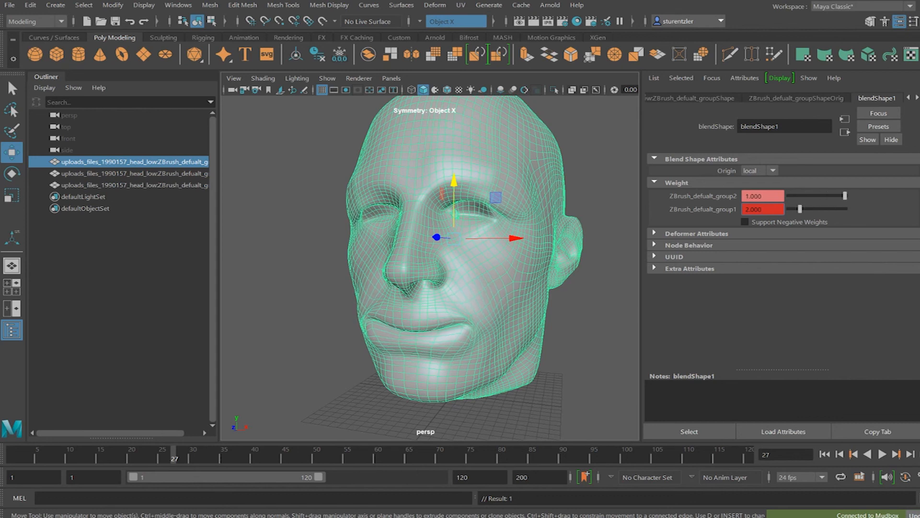
pyautogui.rightClick(777, 196)
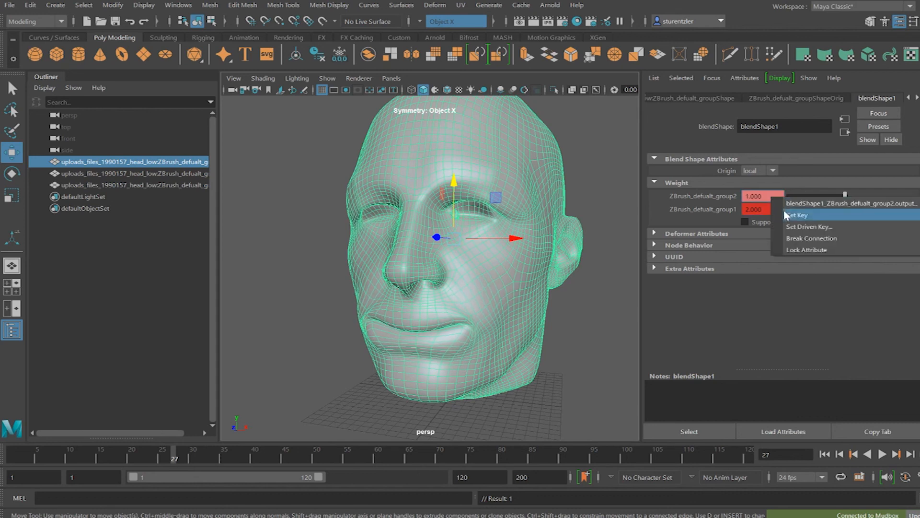
pyautogui.click(784, 209)
pyautogui.moveTo(174, 456); pyautogui.dragTo(12, 453)
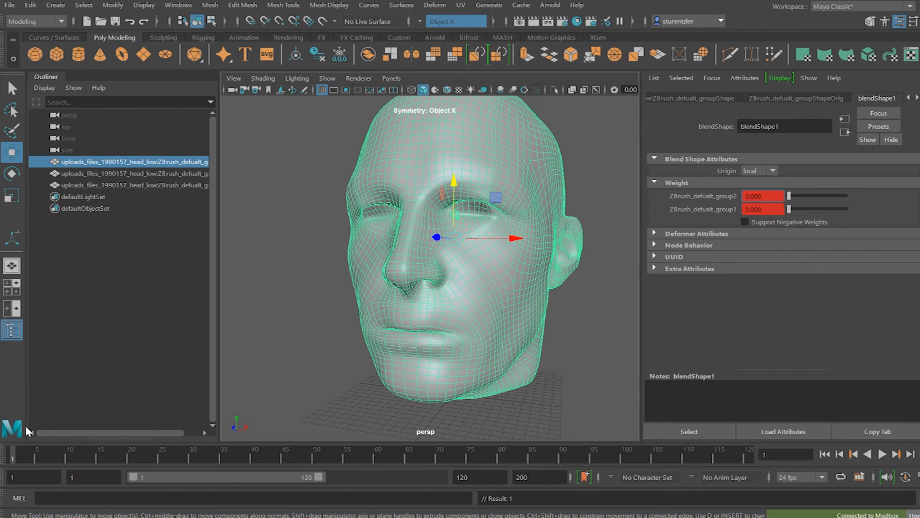